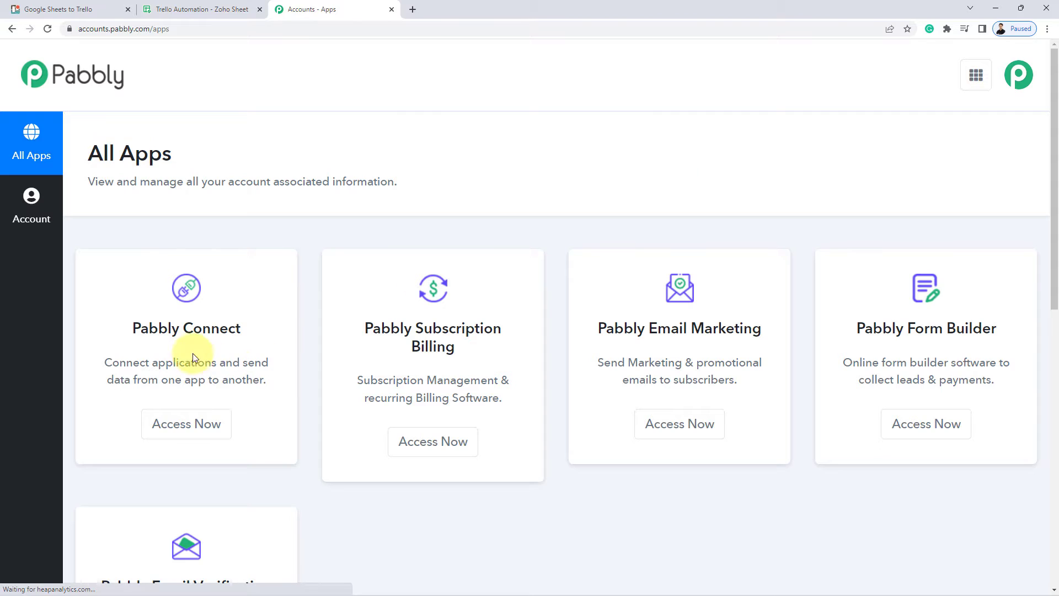
Open Pabbly Connect and create a new workflow named "Zoho Sheet to Trello".
left_click(200, 435)
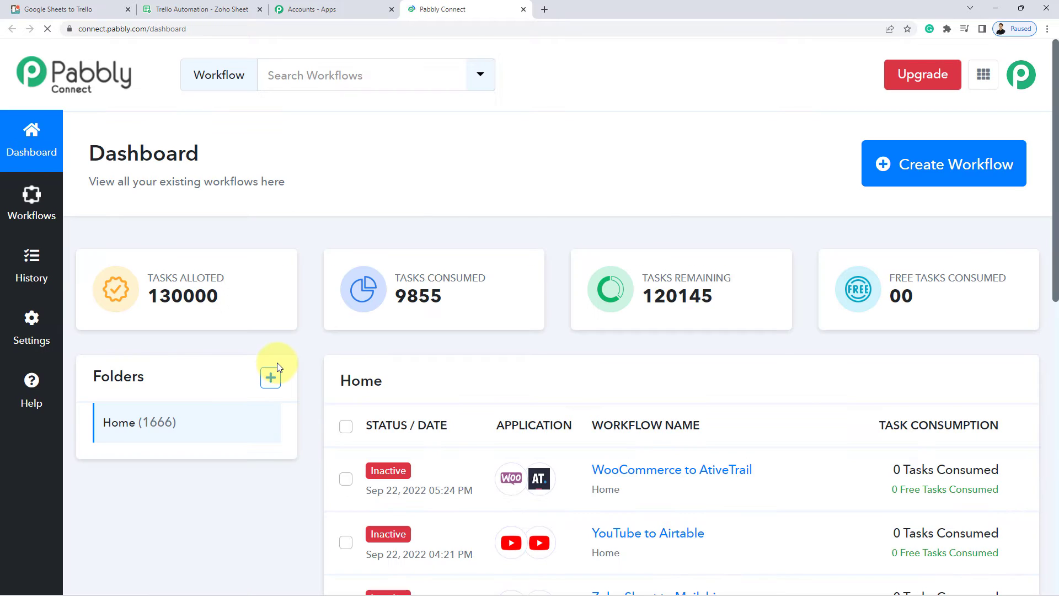
left_click(913, 161)
left_click(381, 318)
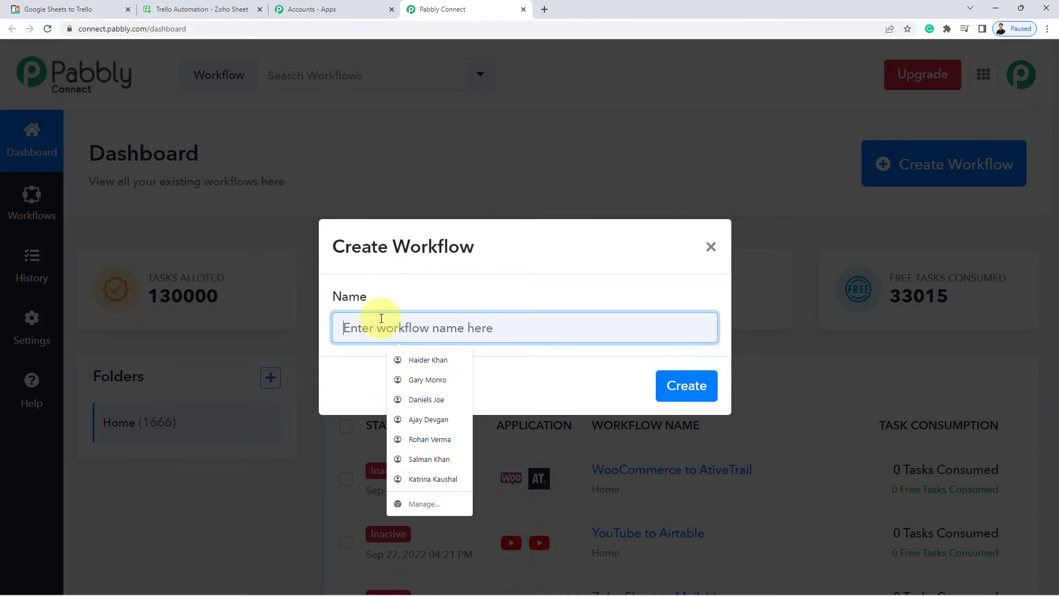
type("Zoho Sheet to Trello\\")
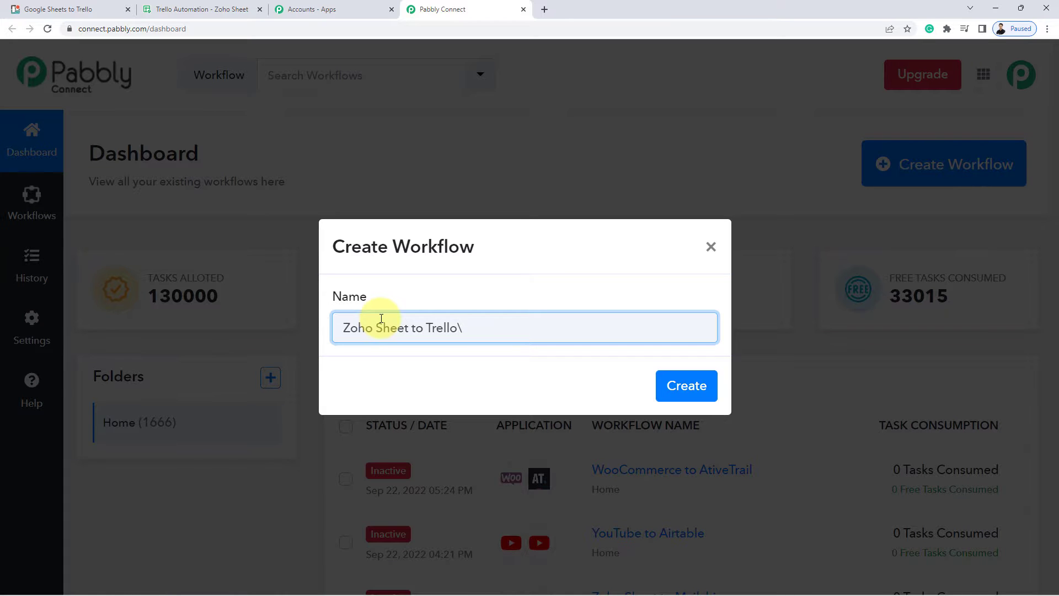
key("BackSpace")
key("Return")
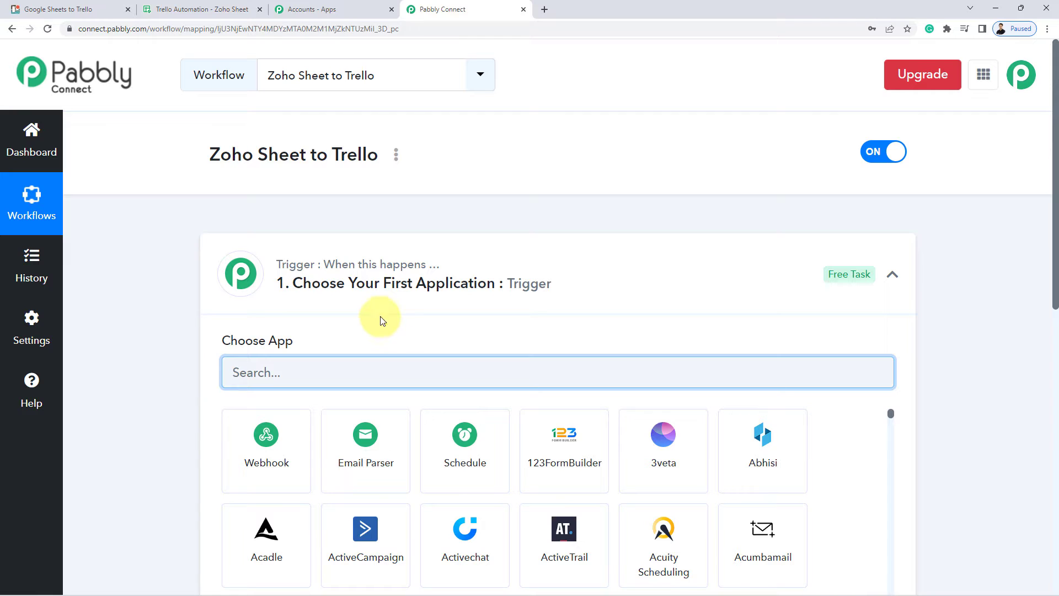
Review the workflow's trigger and action, the card row in the Trello Automation spreadsheet, and the Google Sheets to Trello board.
left_click(465, 261)
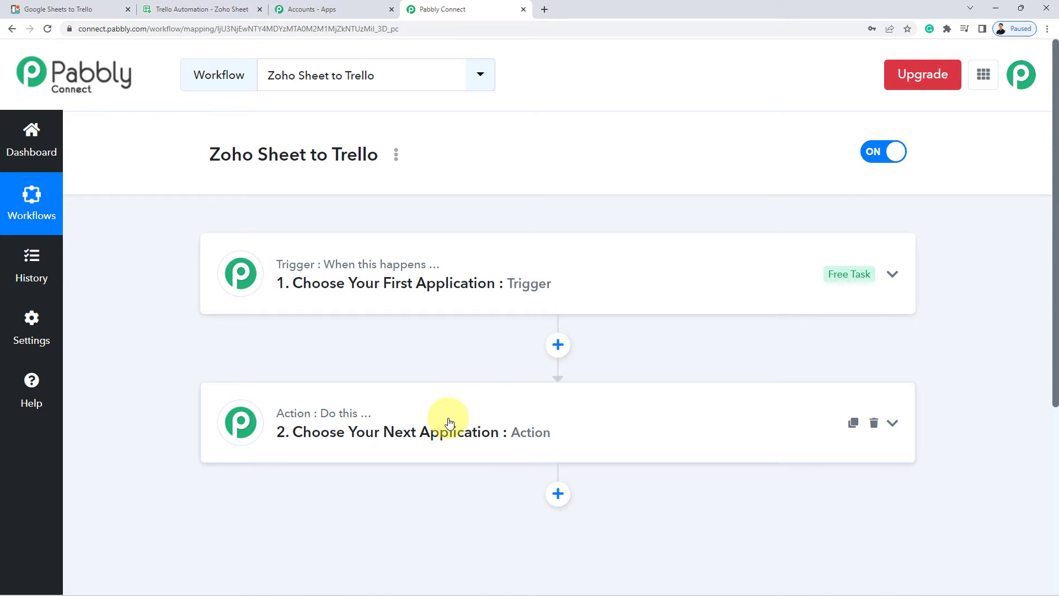
left_click(159, 9)
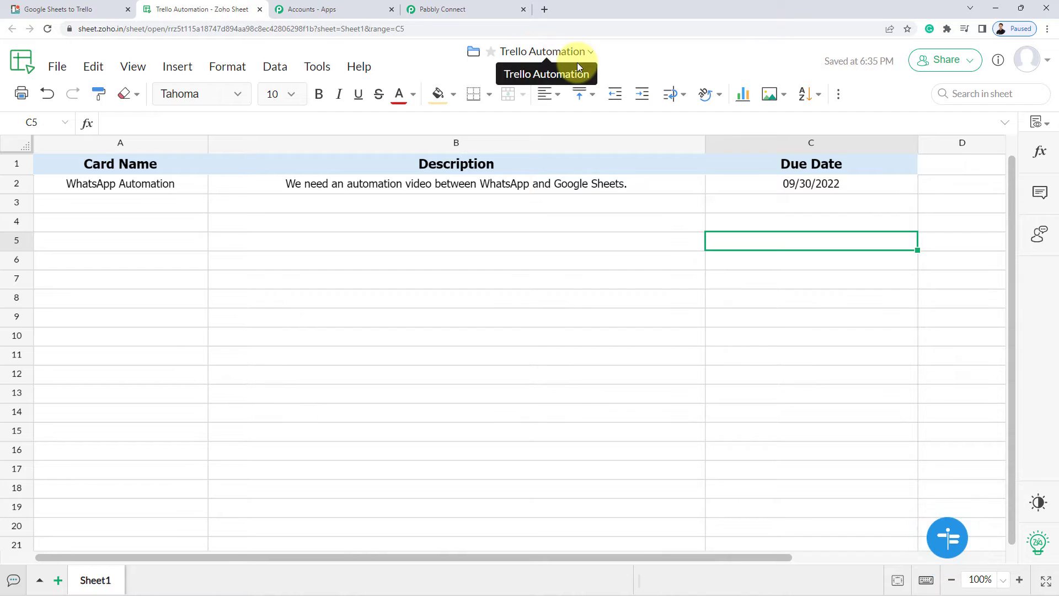
left_click(118, 181)
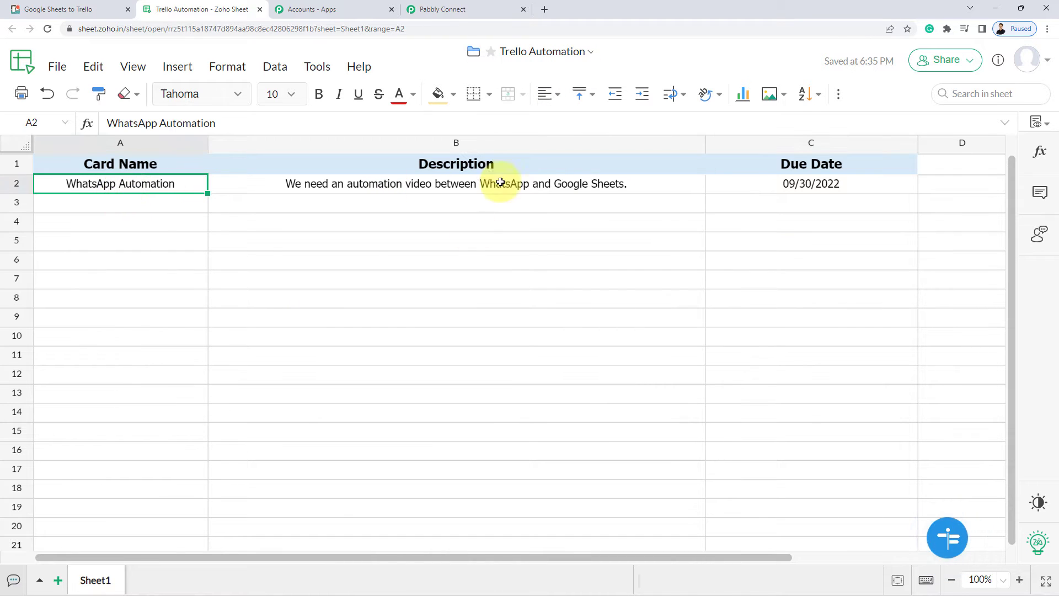
left_click(549, 181)
left_click(832, 189)
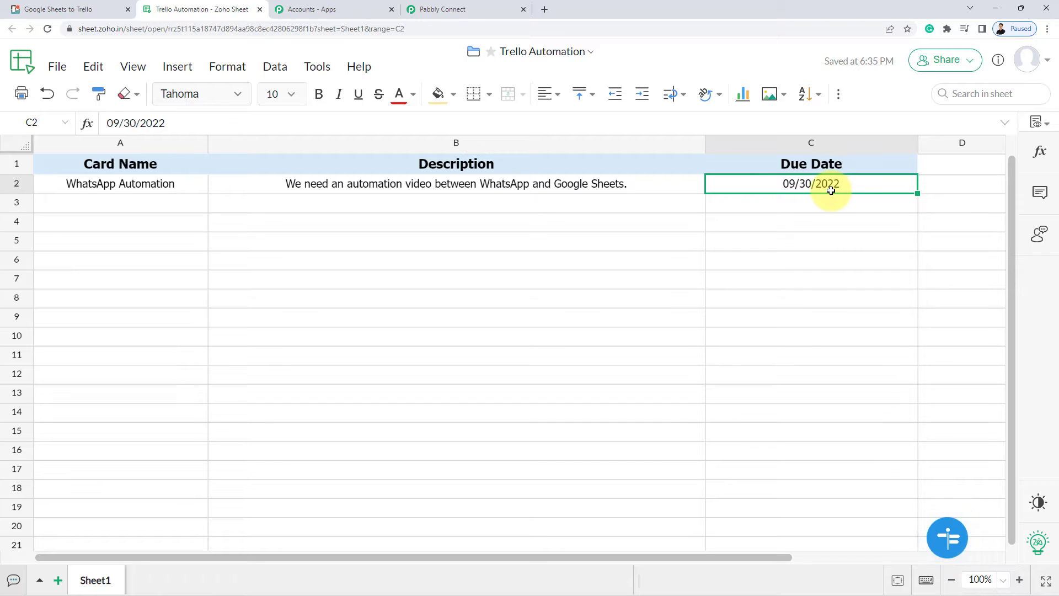
left_click(55, 8)
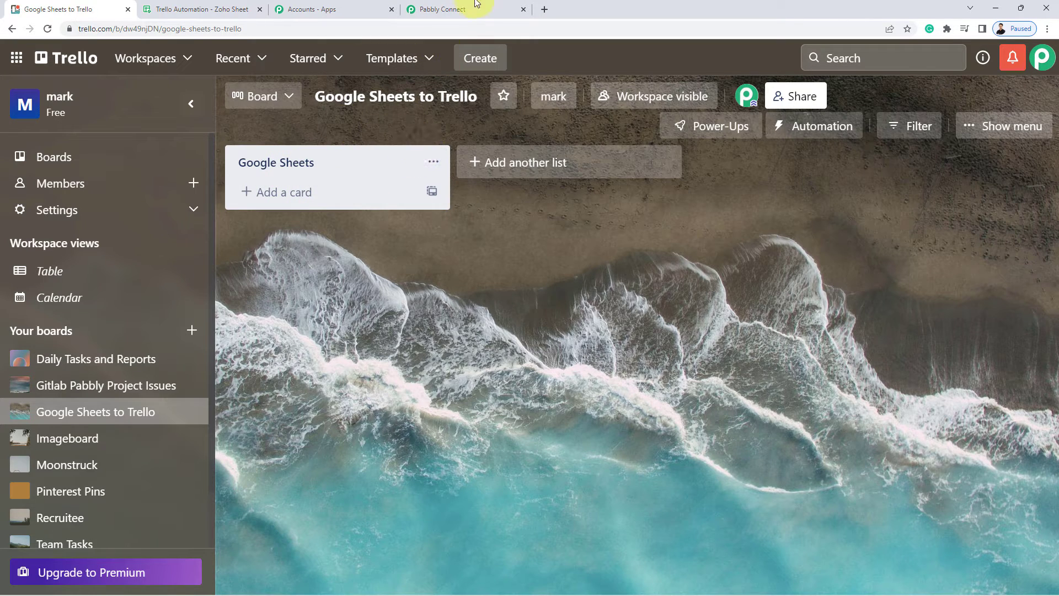
left_click(460, 11)
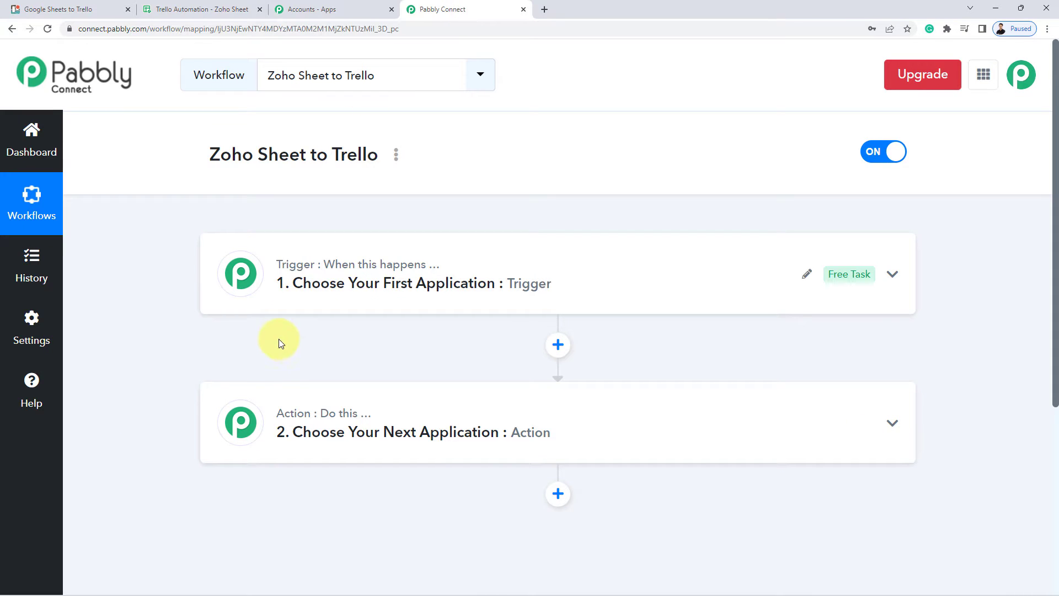
Set the workflow's trigger app to Zoho Sheet with the New or Updated Rows event.
left_click(351, 288)
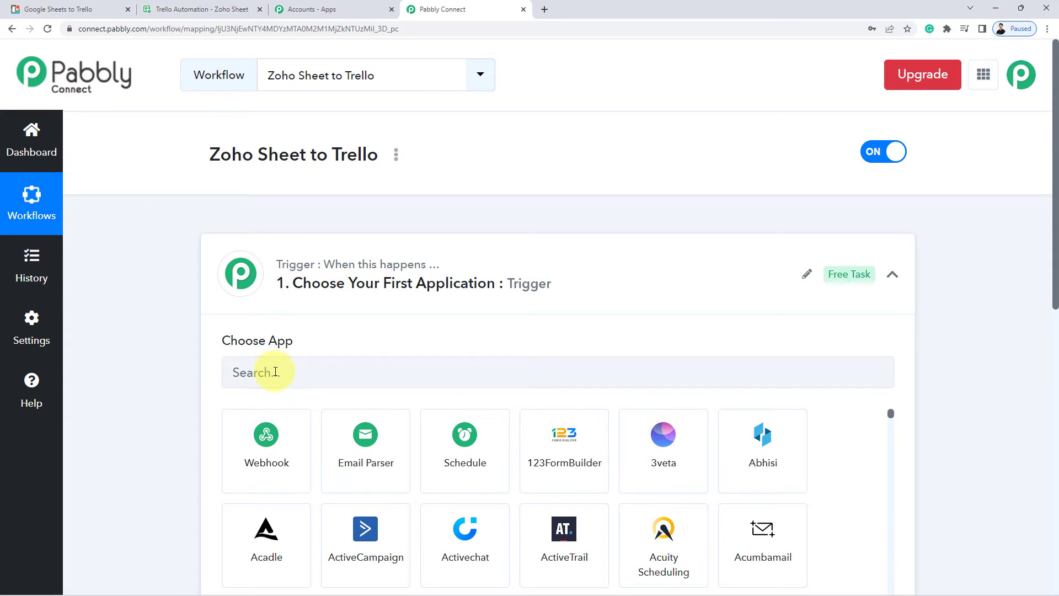
left_click(275, 372)
type("Zoho")
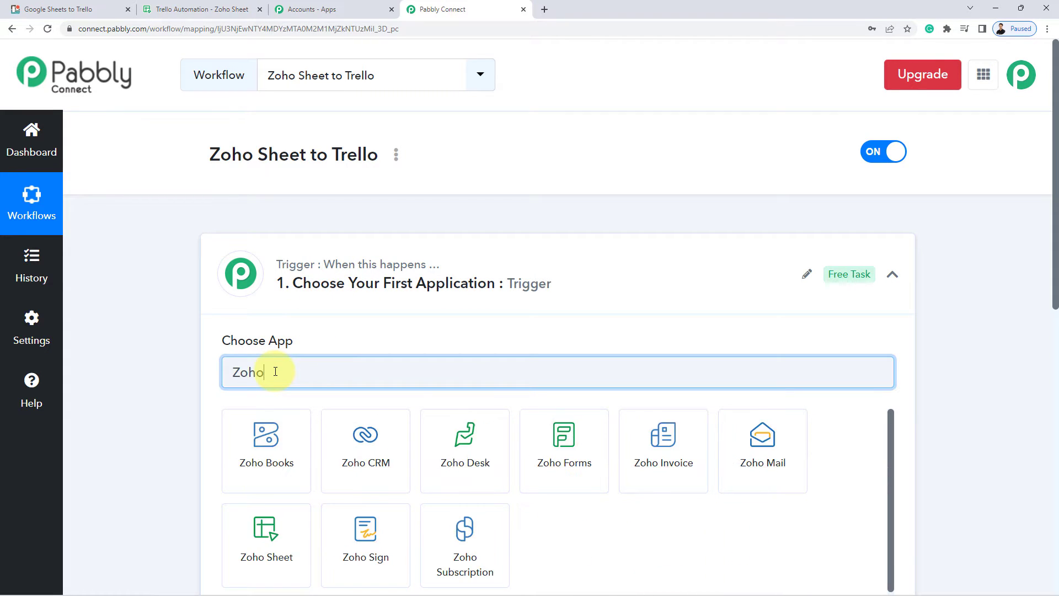
type(" s")
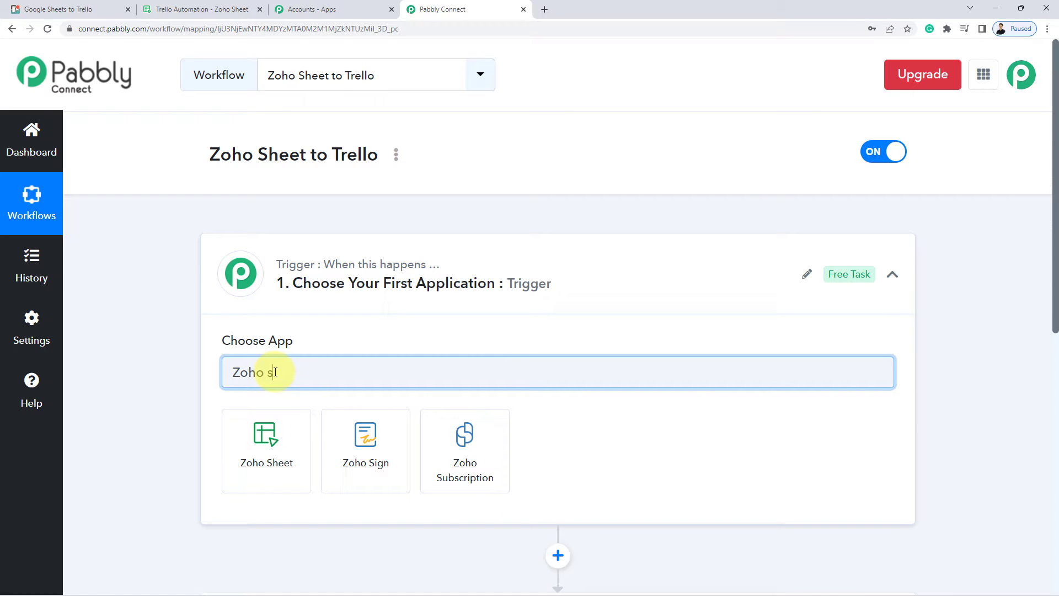
left_click(285, 442)
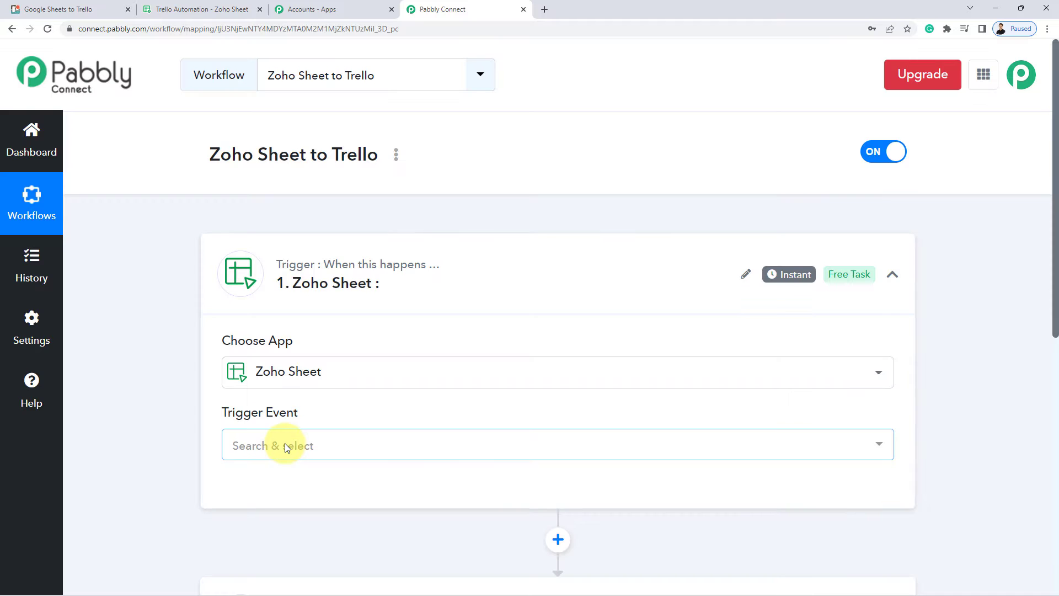
left_click(285, 447)
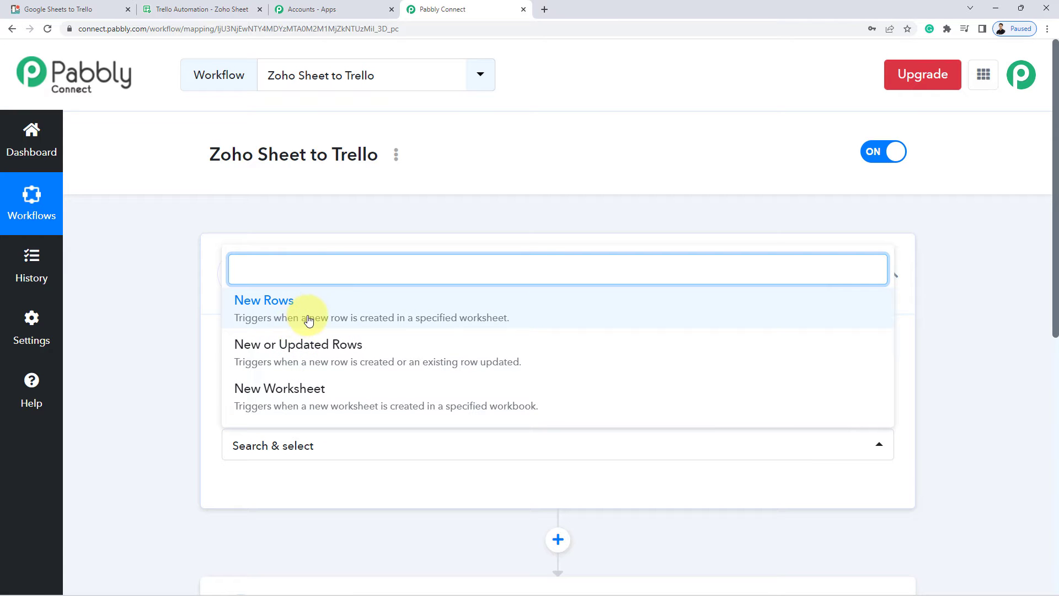
left_click(325, 353)
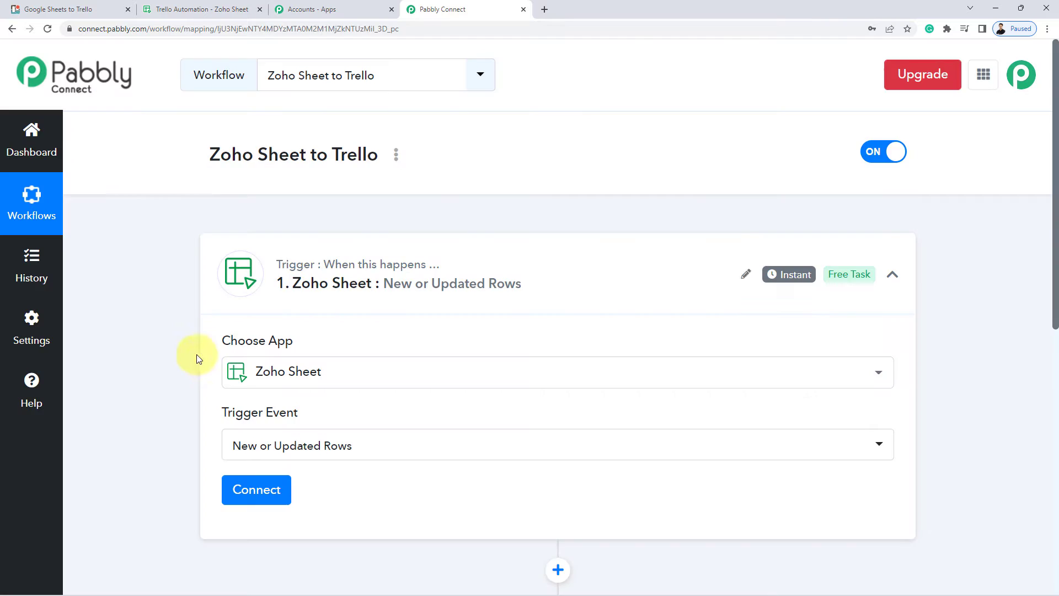
Start adding a new Zoho Sheet connection for the trigger.
scroll(240, 411, "down", 1)
left_click(258, 381)
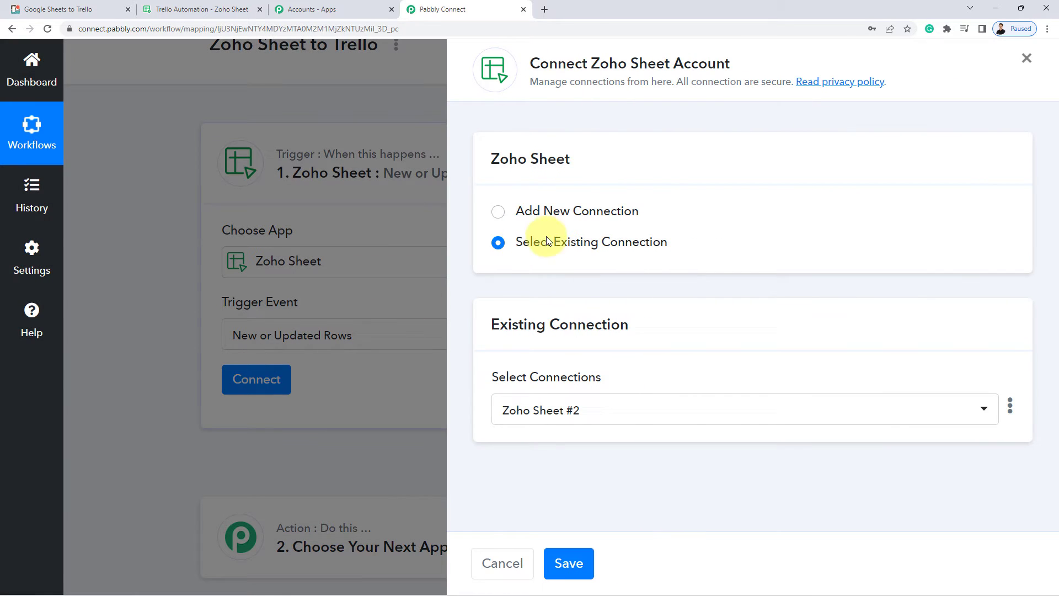
left_click(578, 212)
left_click(588, 389)
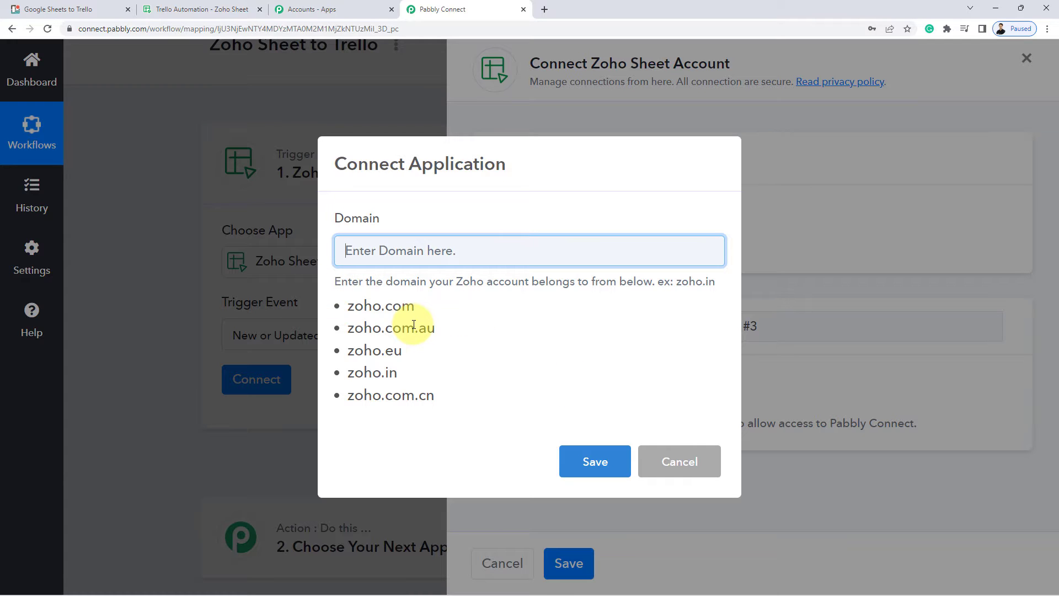
Set the connection's domain to zoho.in, matching the Zoho spreadsheet's web address, and grant Pabbly Connect access to the account.
left_click(169, 6)
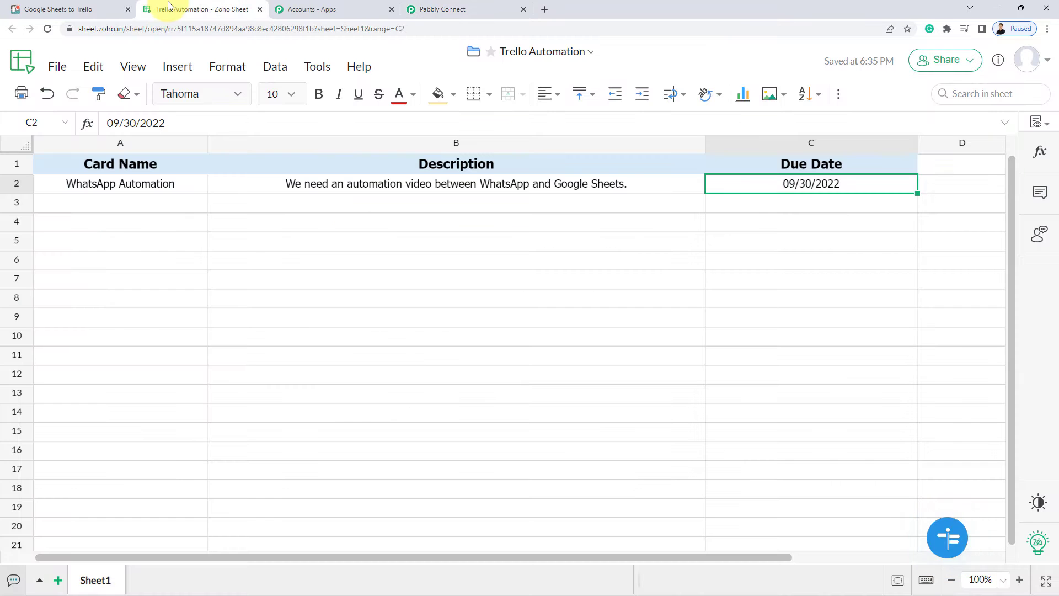
left_click(124, 28)
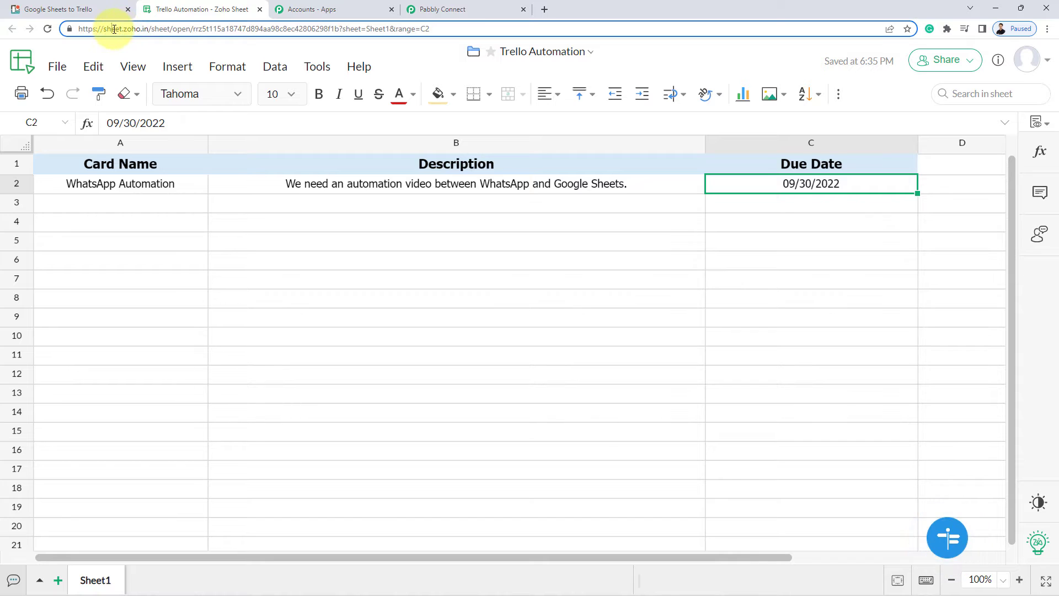
left_click_drag(123, 29, 152, 29)
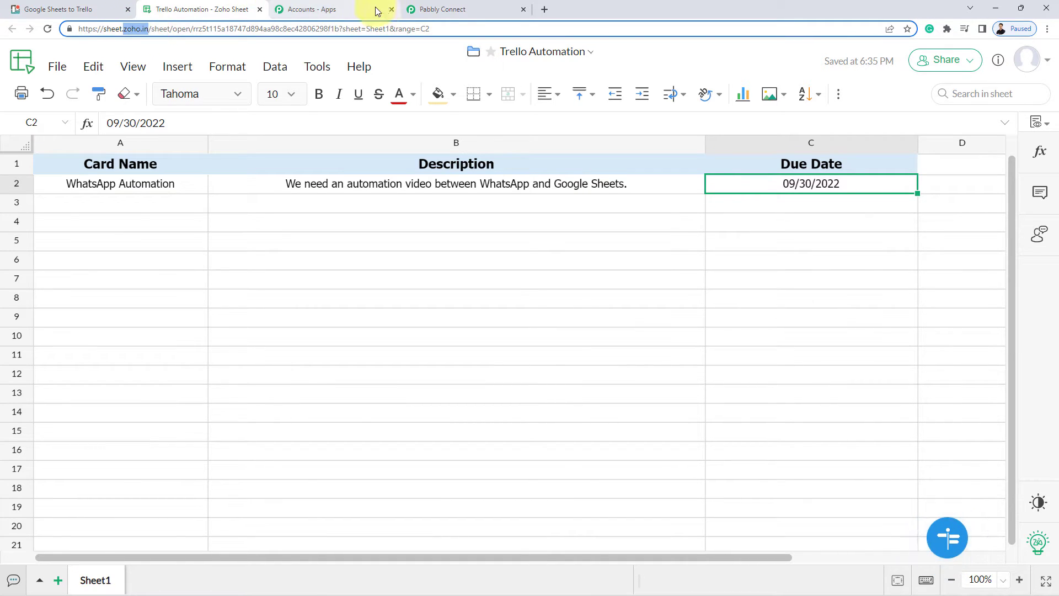
left_click(427, 9)
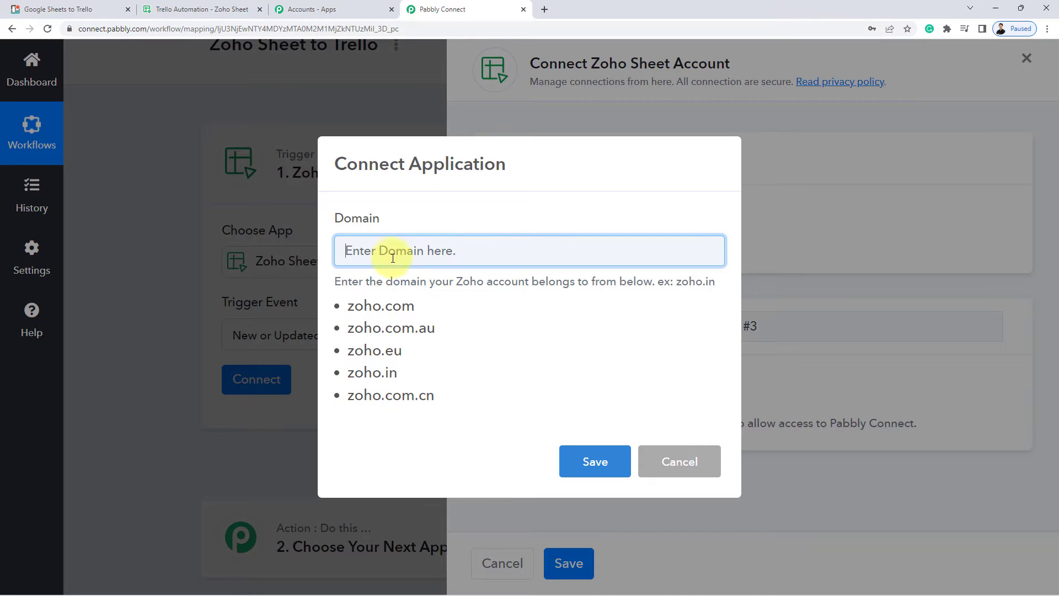
left_click(596, 462)
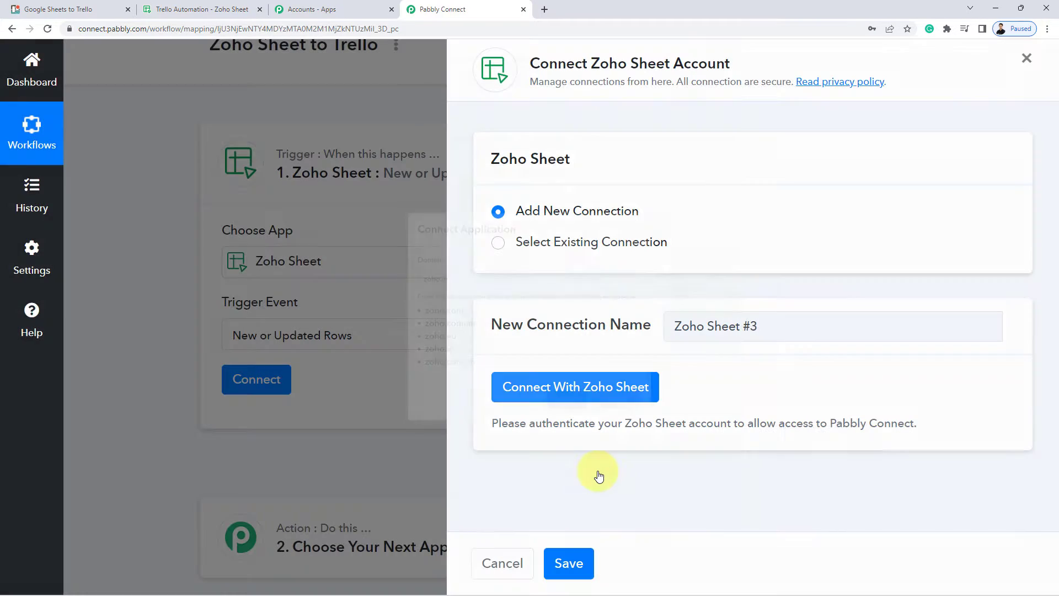
scroll(200, 253, "down", 3)
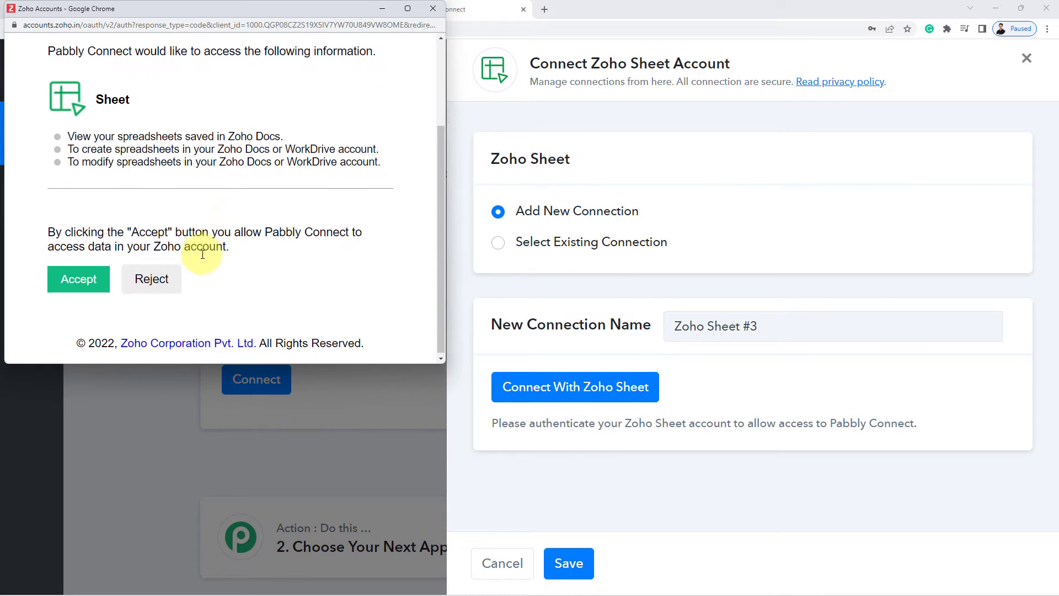
left_click(79, 277)
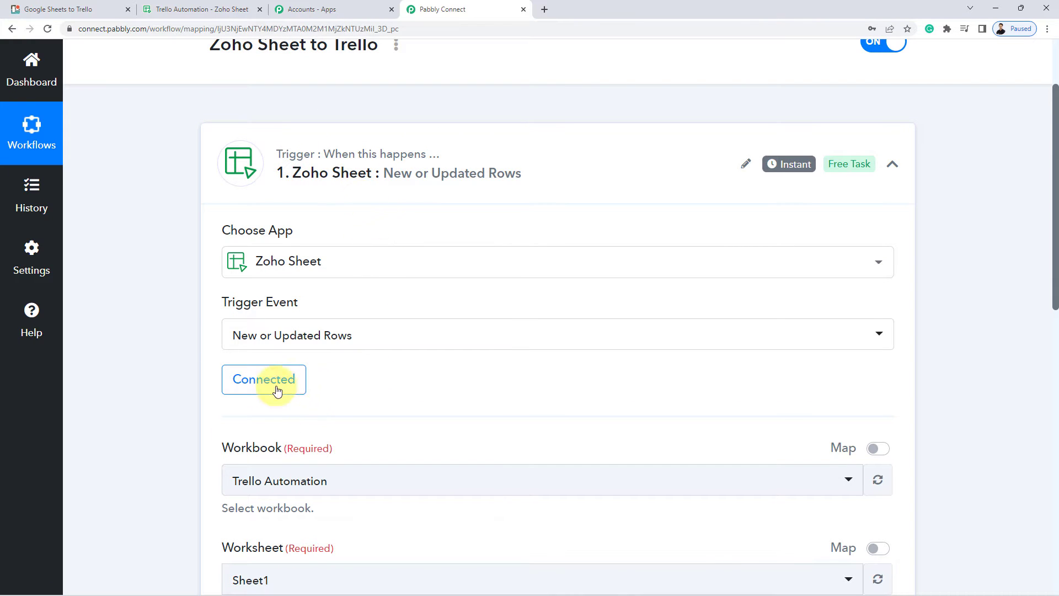
Choose the Trello Automation workbook and Sheet1 worksheet for the trigger, checking both names against the Zoho spreadsheet.
scroll(157, 319, "down", 4)
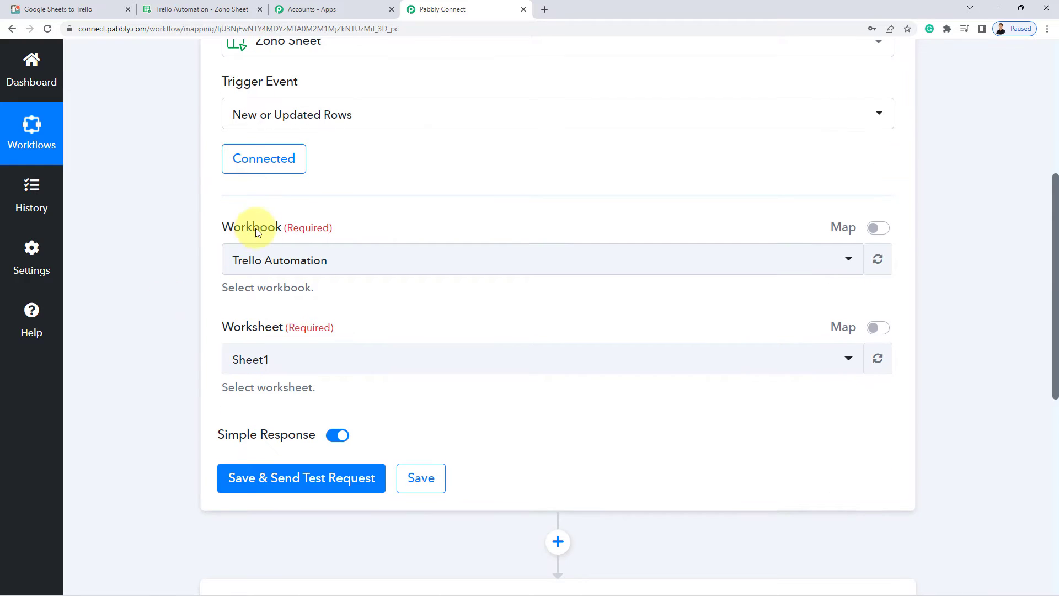
left_click(267, 269)
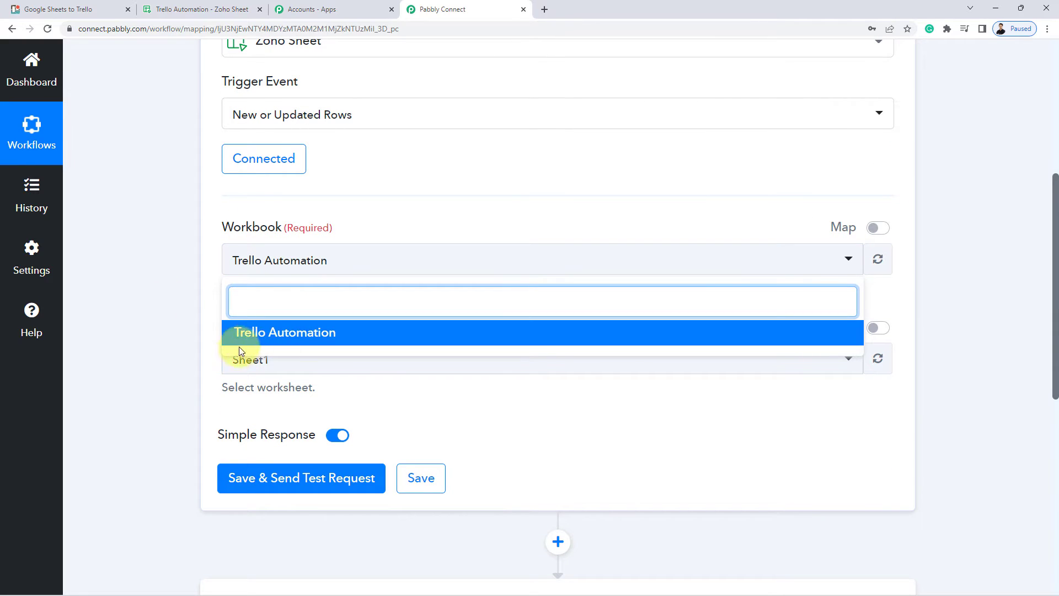
left_click(259, 333)
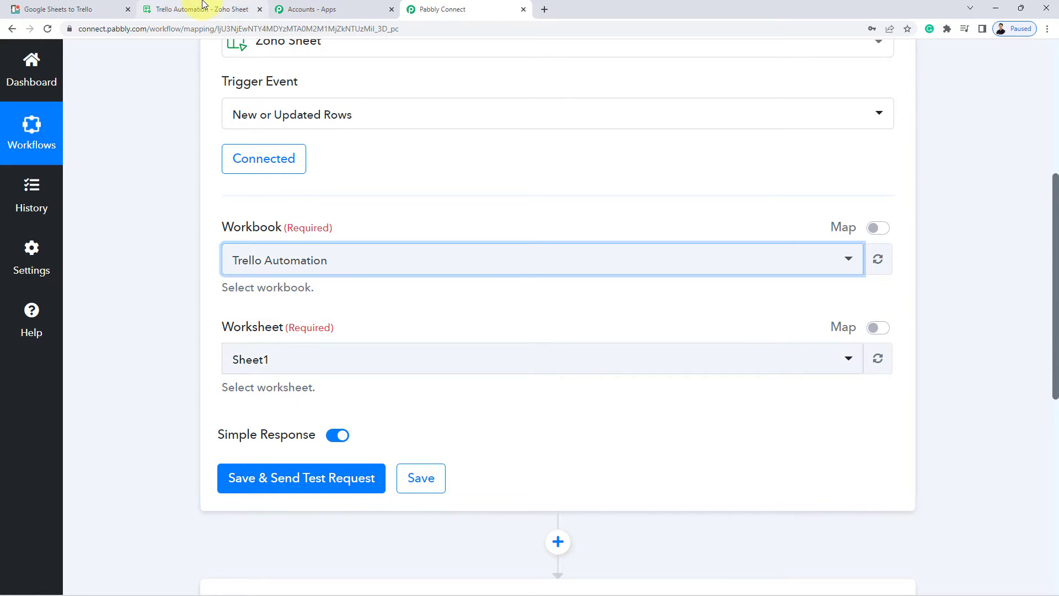
left_click(221, 8)
left_click(479, 7)
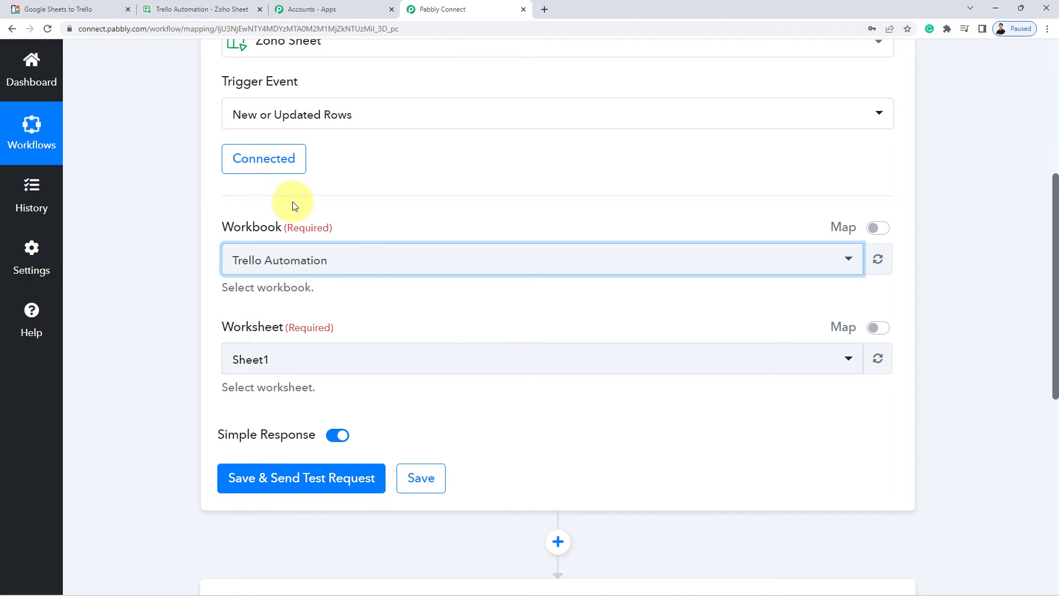
left_click(250, 359)
left_click(255, 432)
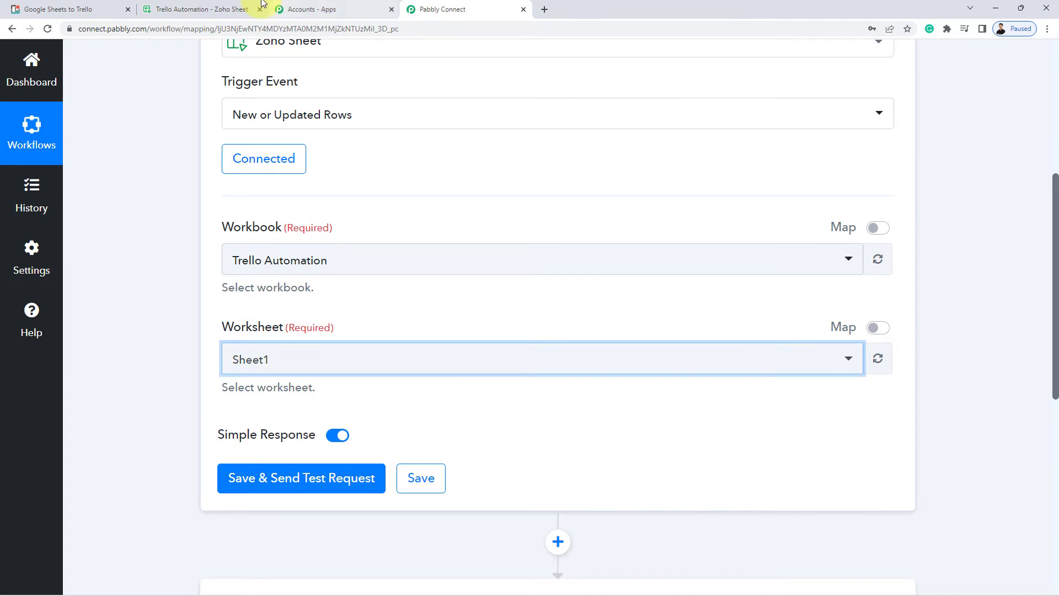
left_click(202, 9)
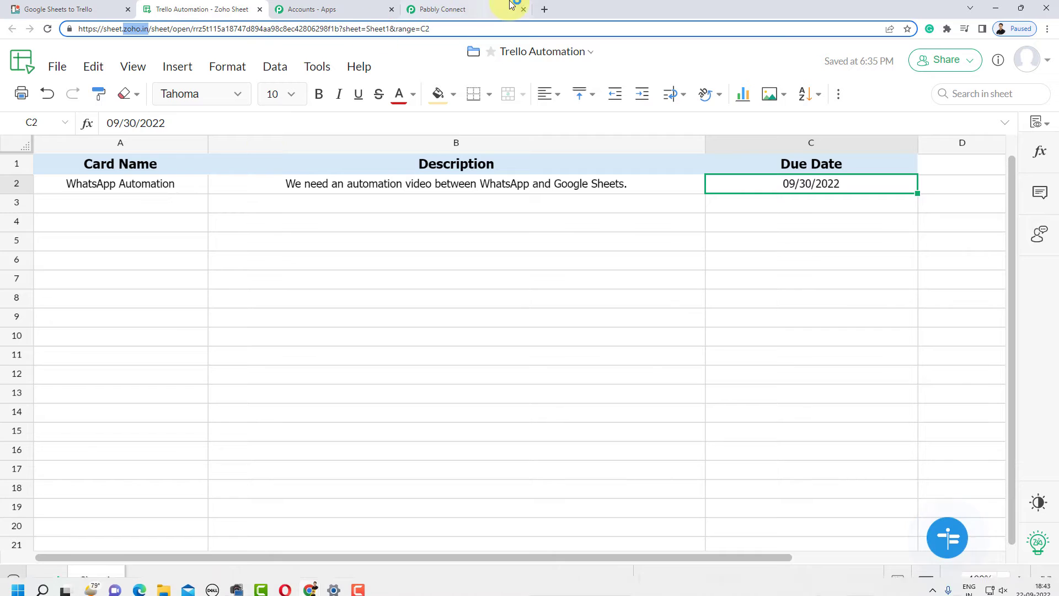
left_click(512, 6)
Save the trigger and send a test request, checking the source spreadsheet while it waits for a response.
left_click(303, 476)
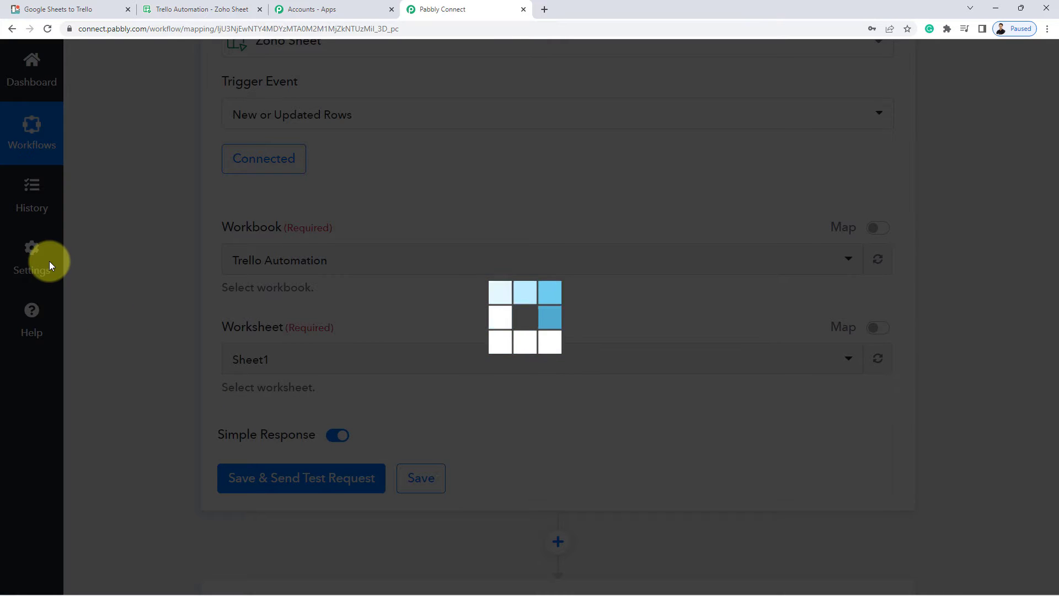
scroll(139, 303, "down", 2)
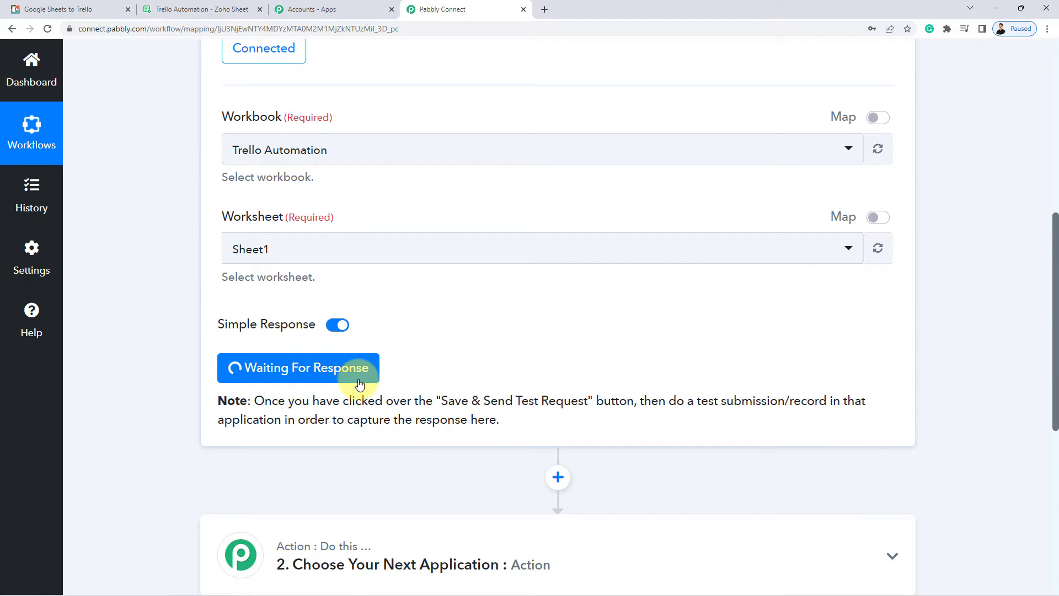
left_click(207, 10)
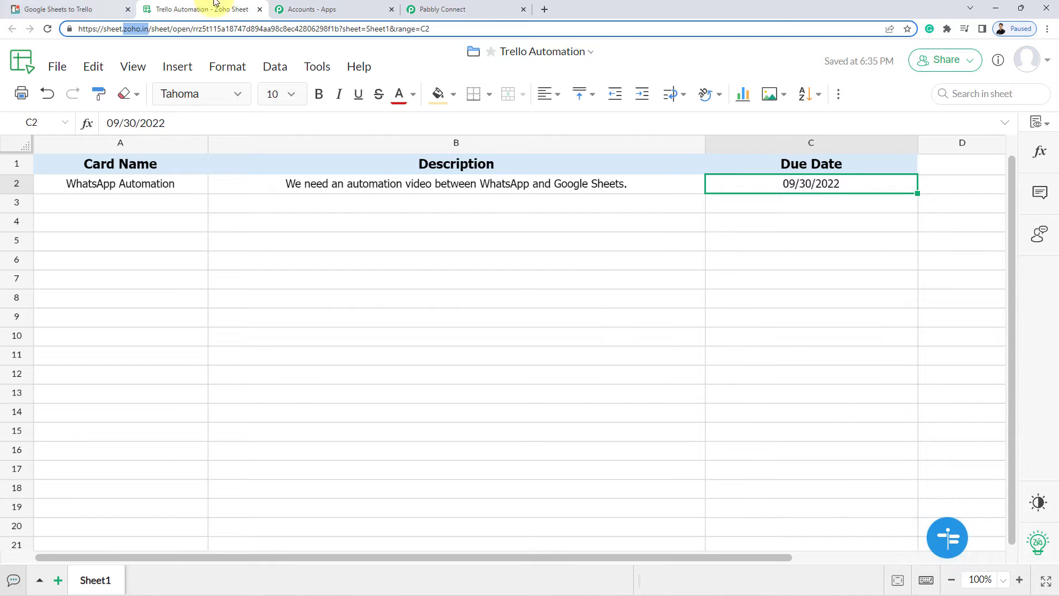
left_click(447, 9)
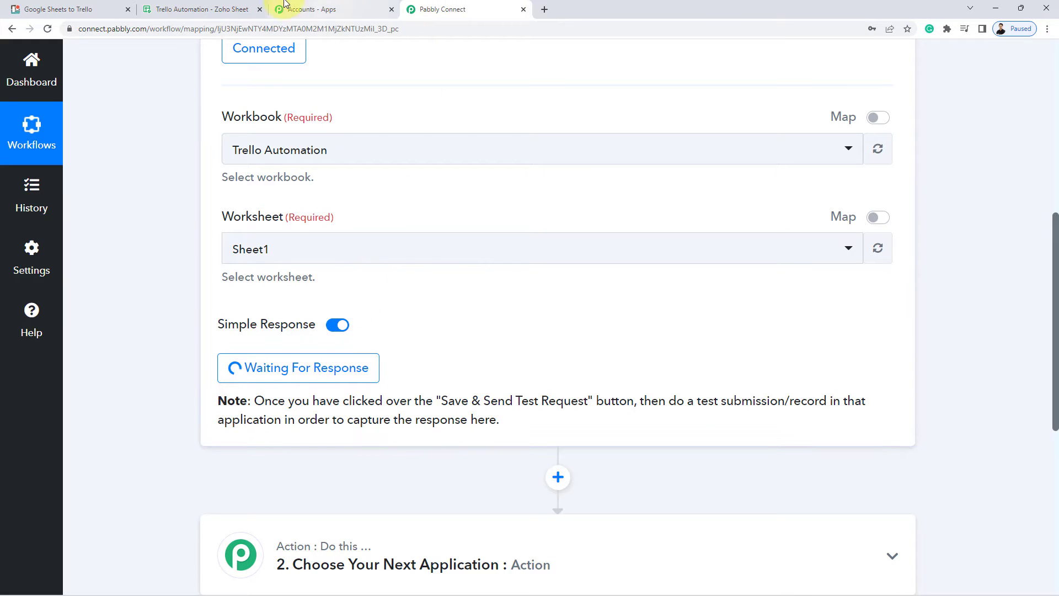
In the Zoho spreadsheet, copy the row 2 record in A2:C2, clear those cells, and paste the record back in.
left_click(218, 7)
left_click_drag(77, 182, 811, 190)
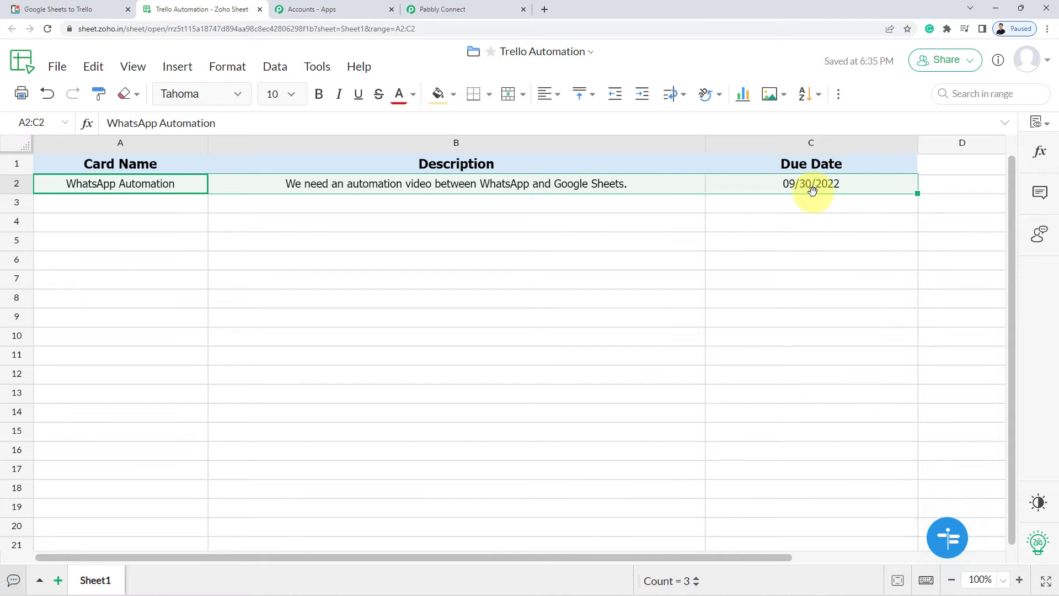
key("ctrl+c")
key("Delete")
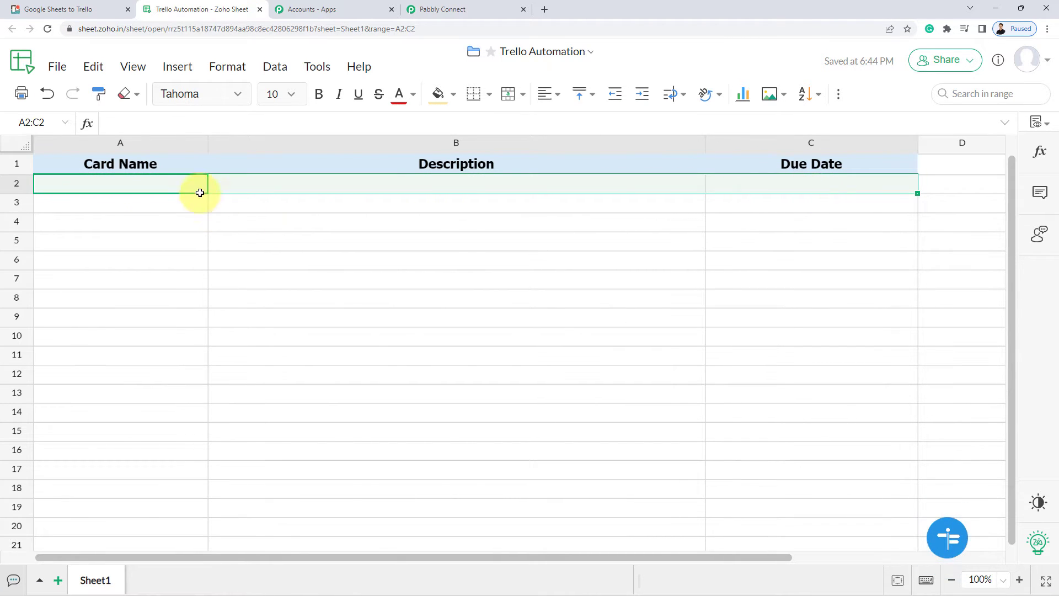
left_click(126, 181)
key("ctrl+v")
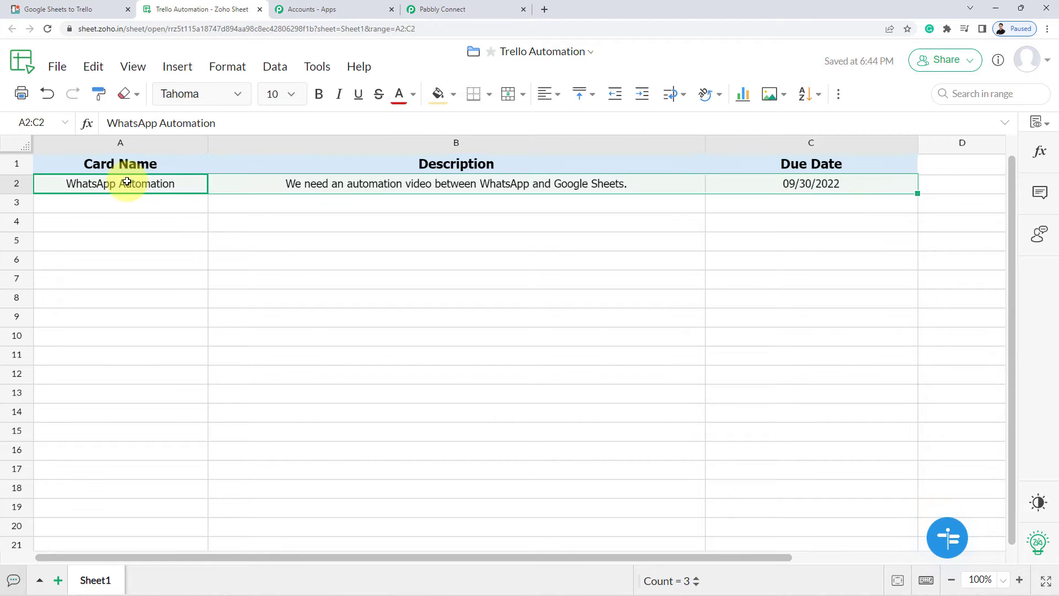
left_click(300, 237)
Return to Pabbly Connect and examine the description, card name and due date fields in the captured response.
left_click(444, 9)
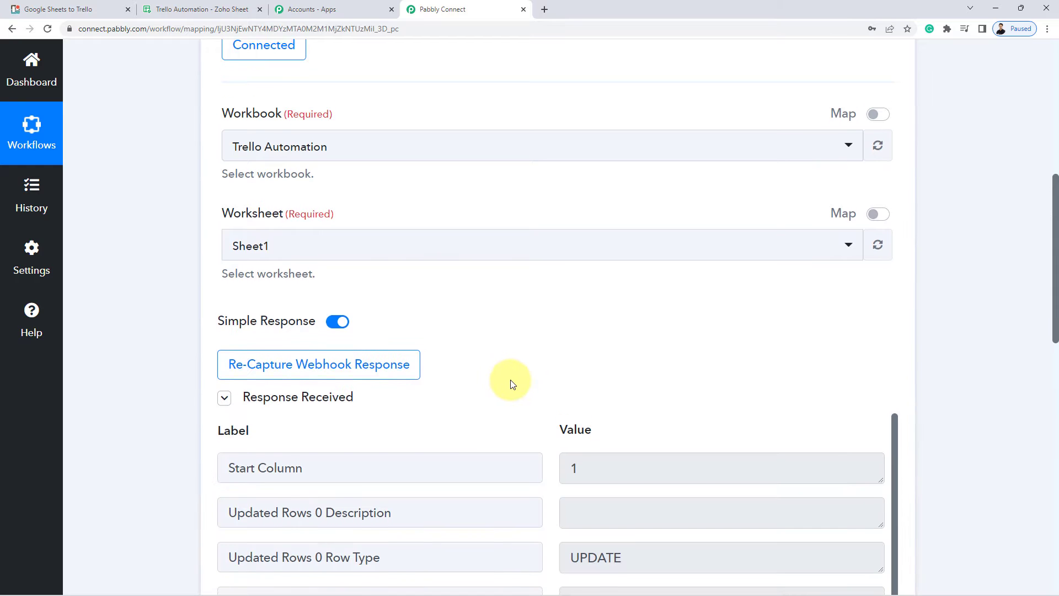
scroll(511, 379, "down", 2)
left_click_drag(274, 267, 170, 307)
scroll(167, 302, "down", 5)
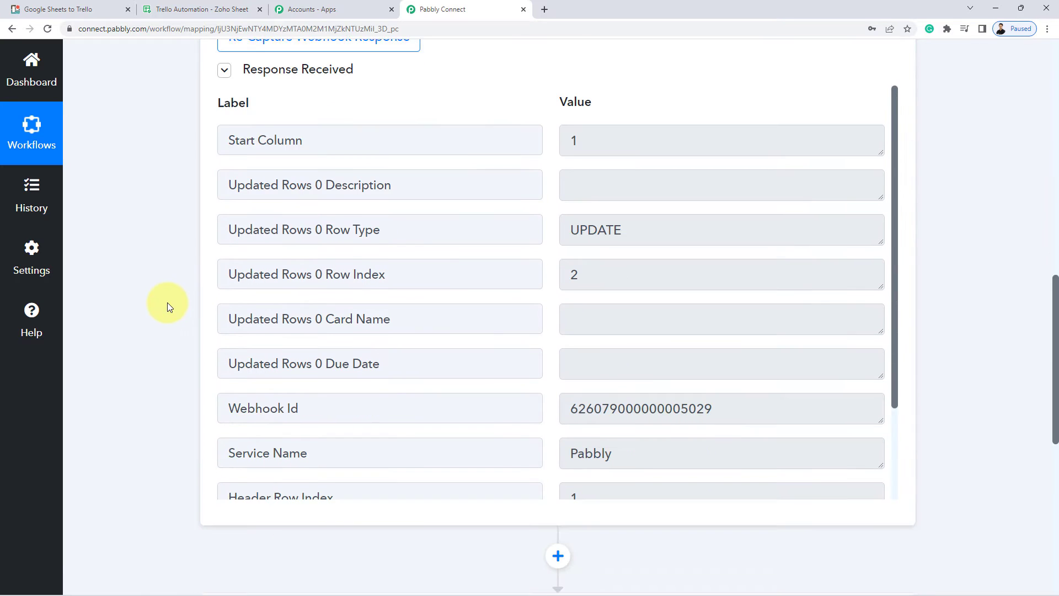
scroll(729, 252, "down", 2)
scroll(700, 250, "up", 2)
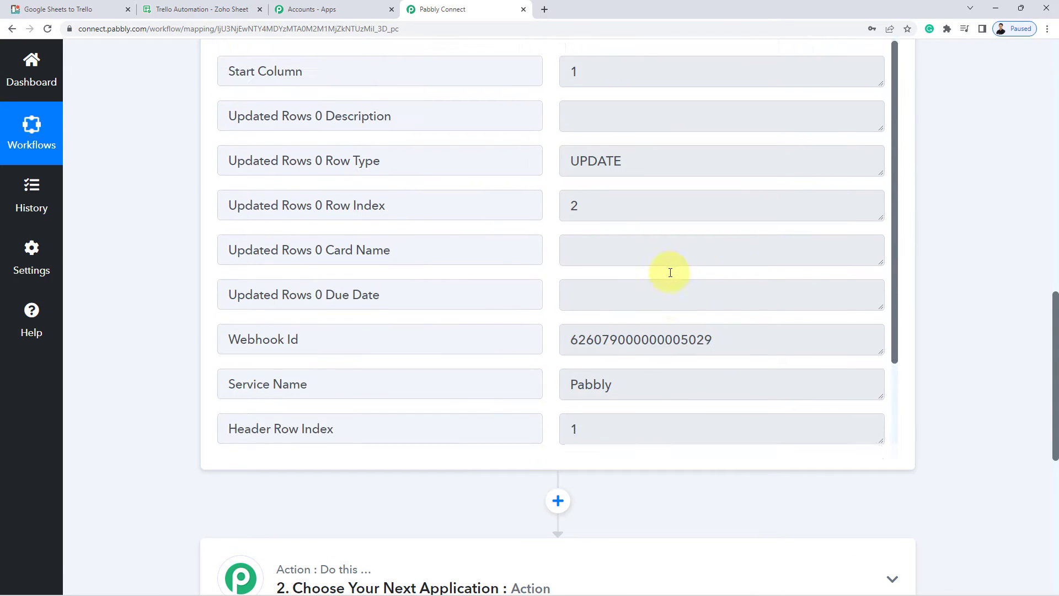
scroll(670, 271, "down", 2)
scroll(543, 118, "up", 2)
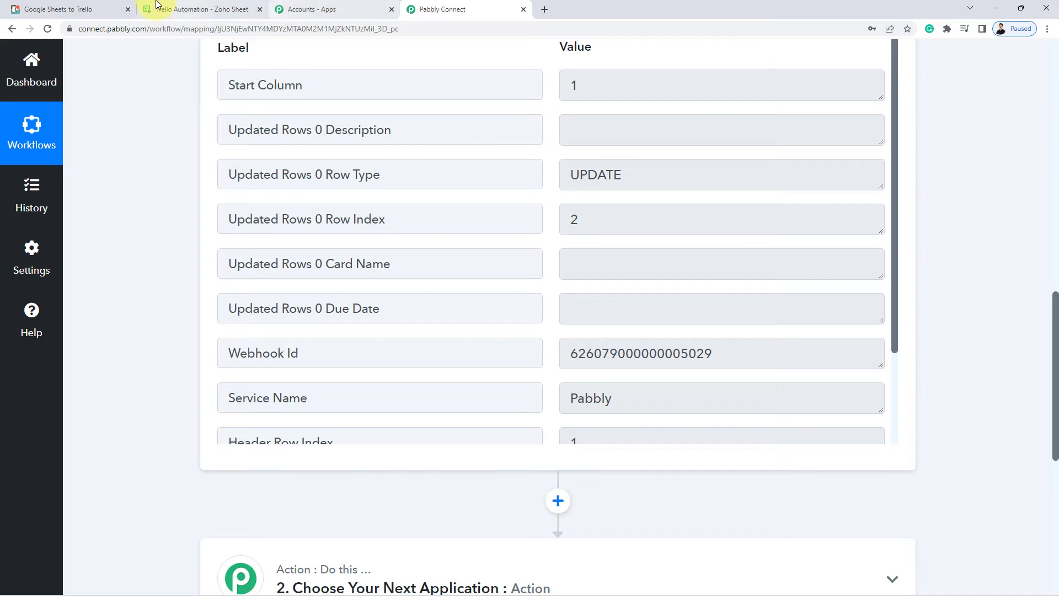
Add a row 3 record to the Zoho spreadsheet: card name WhatsApp Automation, row 2's description, and due date 09/30/2023.
left_click(177, 6)
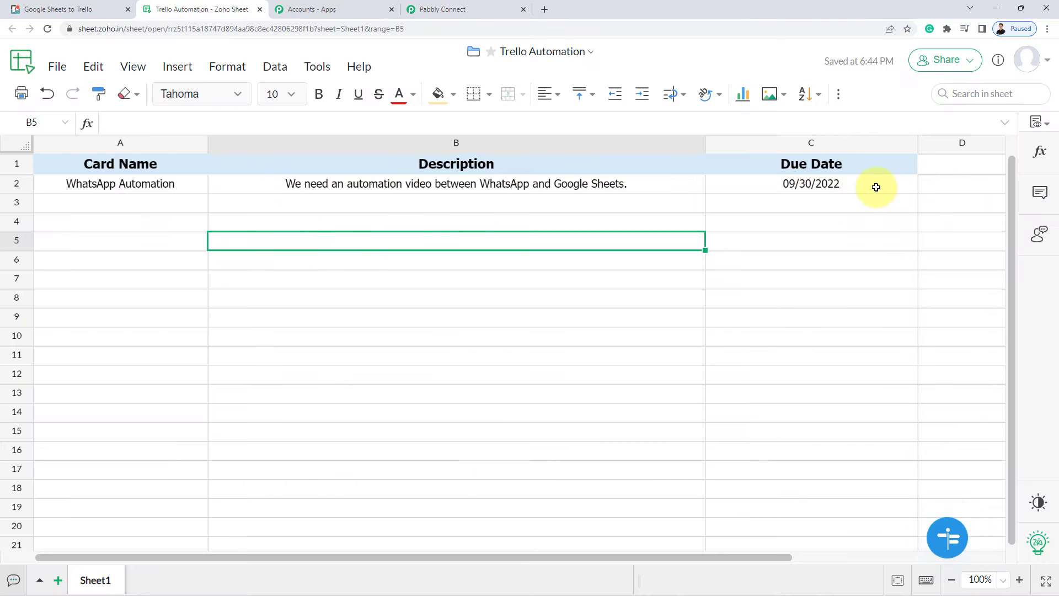
left_click(149, 204)
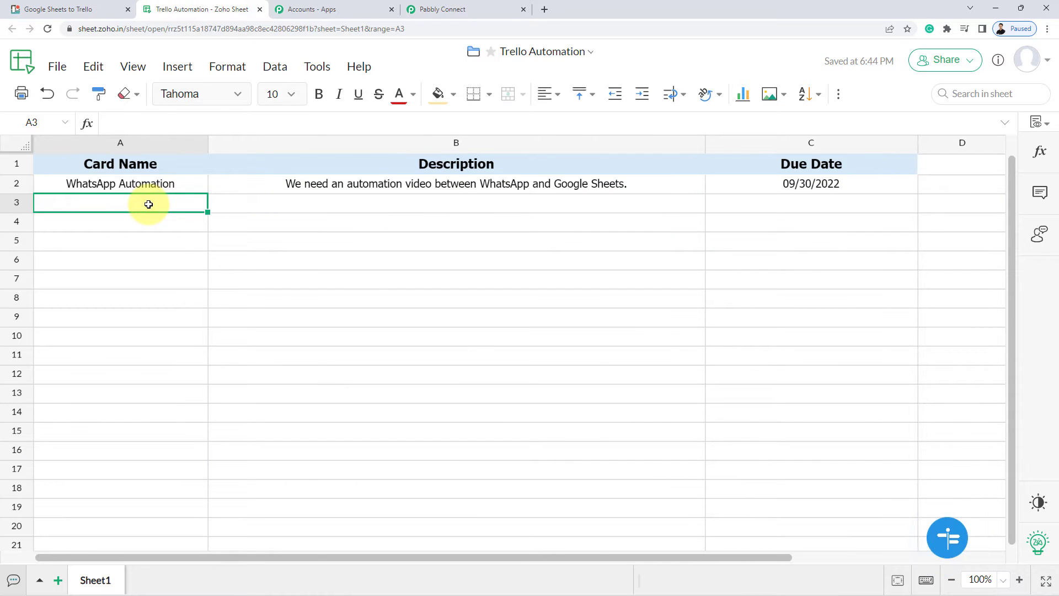
type("Whats")
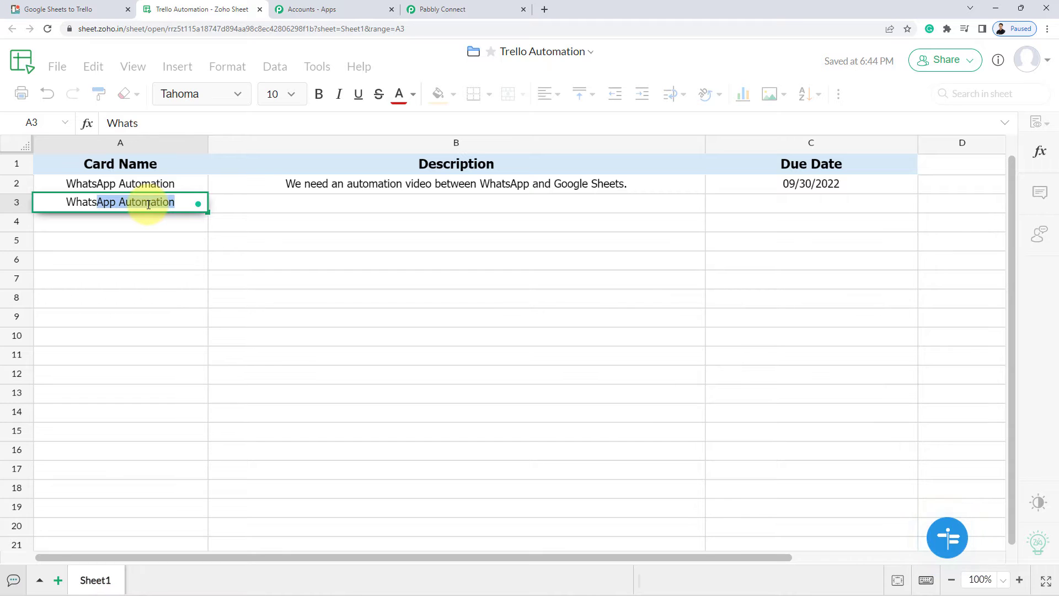
left_click_drag(171, 183, 918, 210)
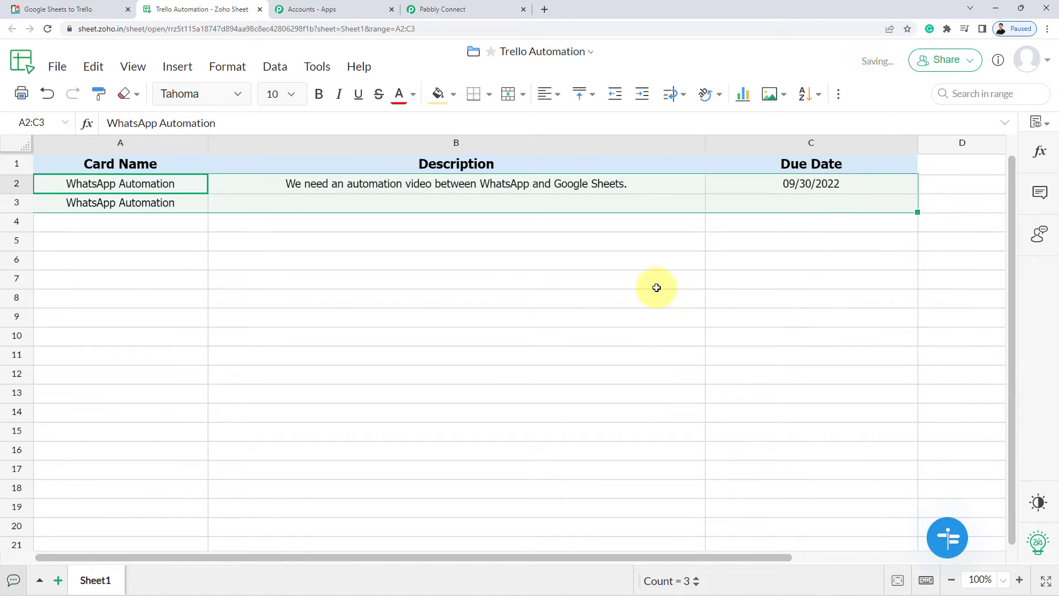
left_click(654, 295)
Switch to Pabbly Connect and start re-capturing the Zoho Sheet trigger's webhook response.
left_click(442, 10)
scroll(428, 192, "up", 4)
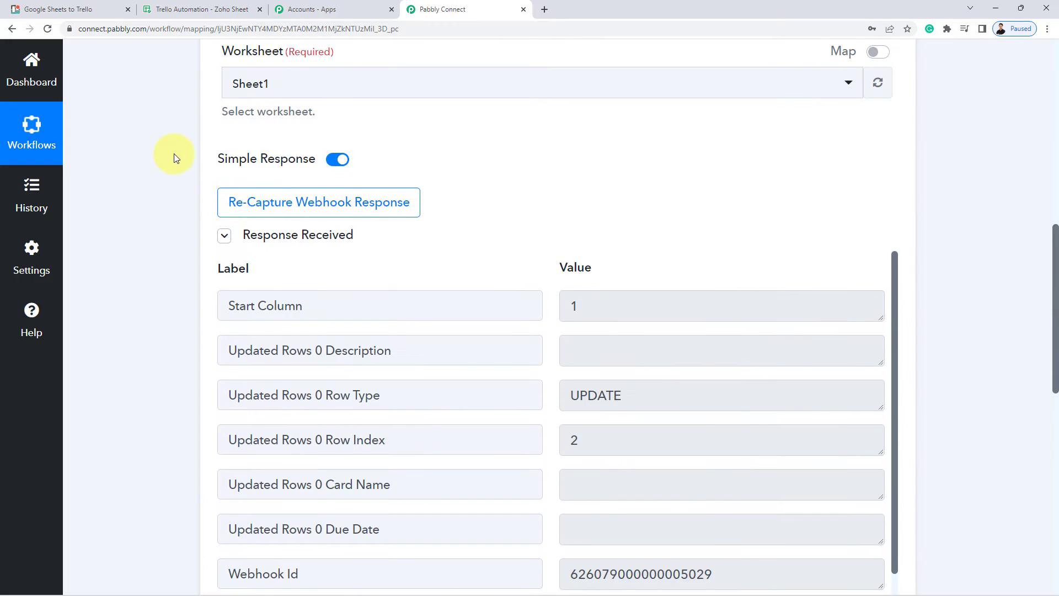
left_click(299, 210)
left_click(485, 414)
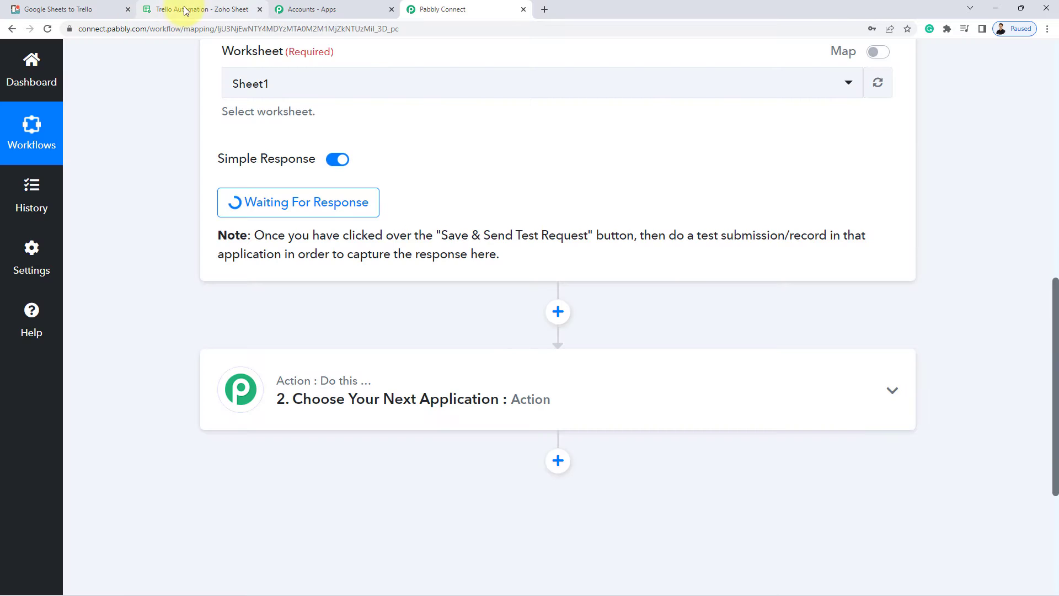
In the Zoho spreadsheet, enter WhatsApp Automation as the card name in row 4.
left_click(176, 10)
left_click(124, 221)
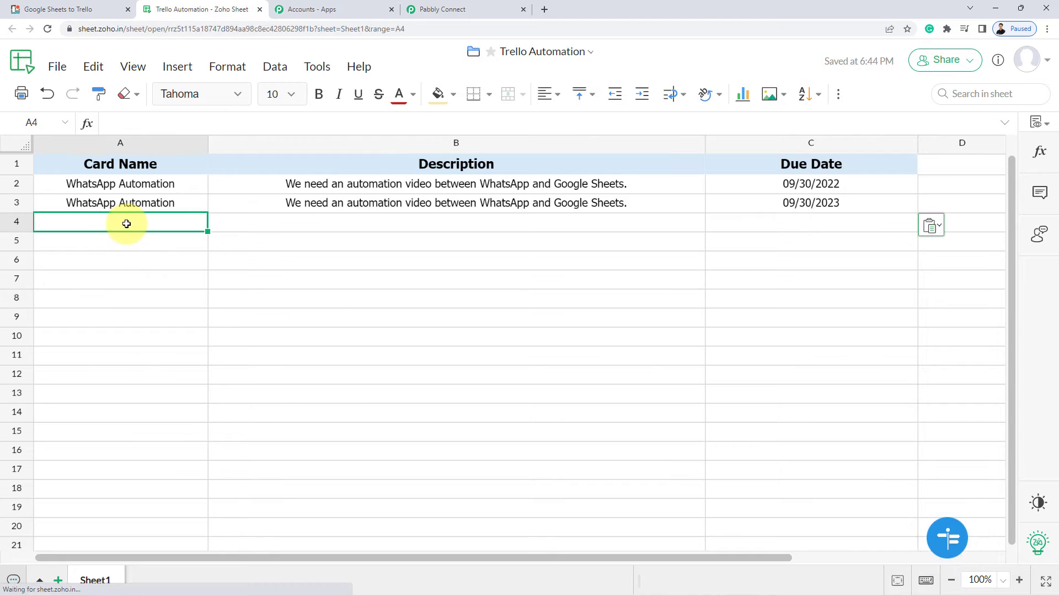
type("Wh")
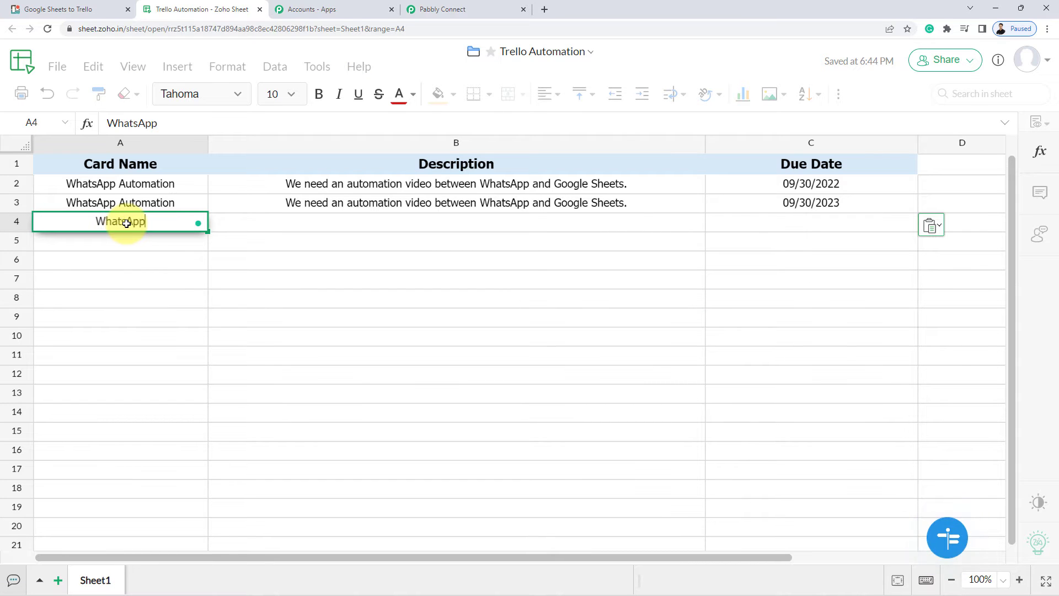
type("atsApp")
key("Return")
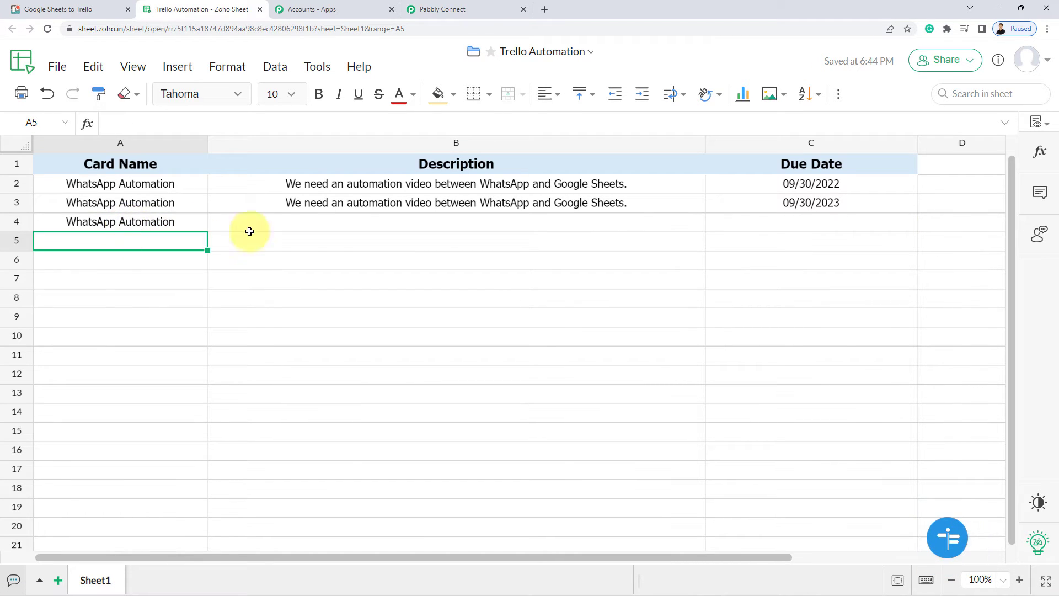
Fill the description and due date from row 3 down into row 4, giving the due date 09/30/2024.
left_click(276, 223)
left_click(319, 202)
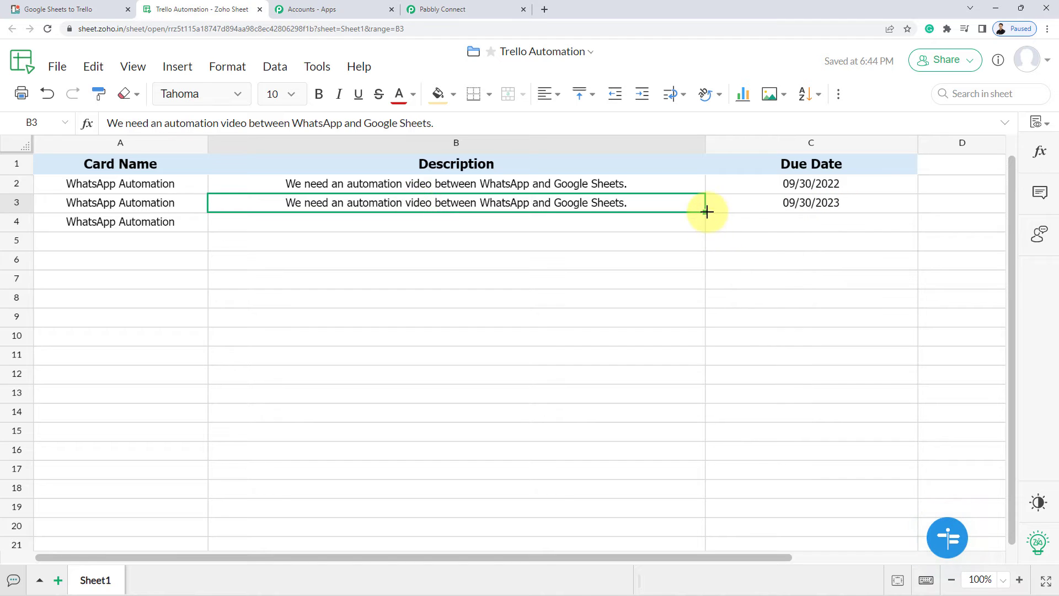
left_click_drag(707, 211, 705, 227)
left_click(882, 203)
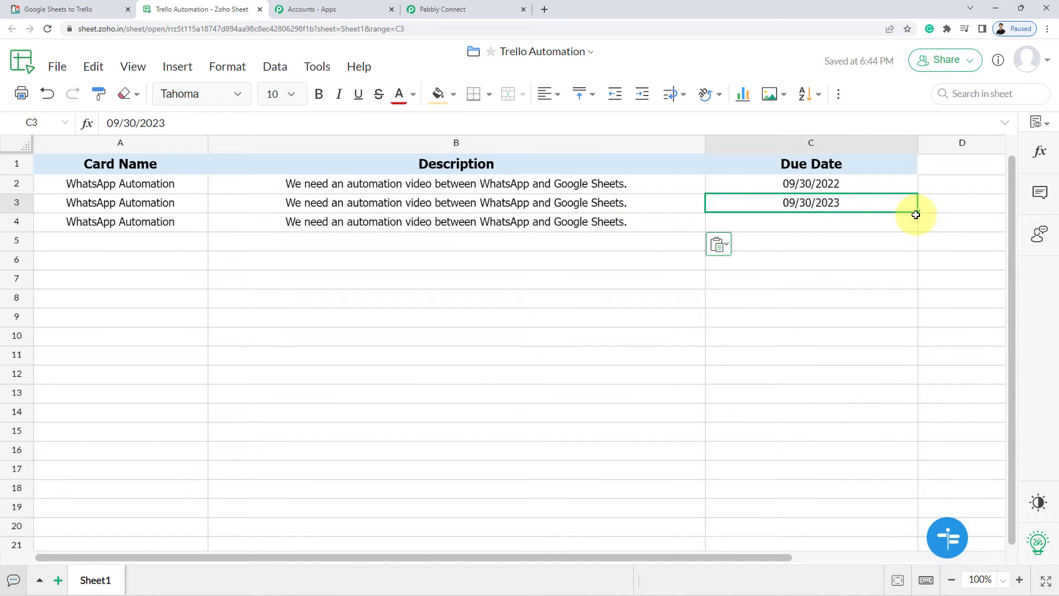
left_click_drag(916, 224, 916, 229)
Check the description, card name and due date captured in Pabbly Connect against the rows of the Zoho spreadsheet.
left_click(444, 10)
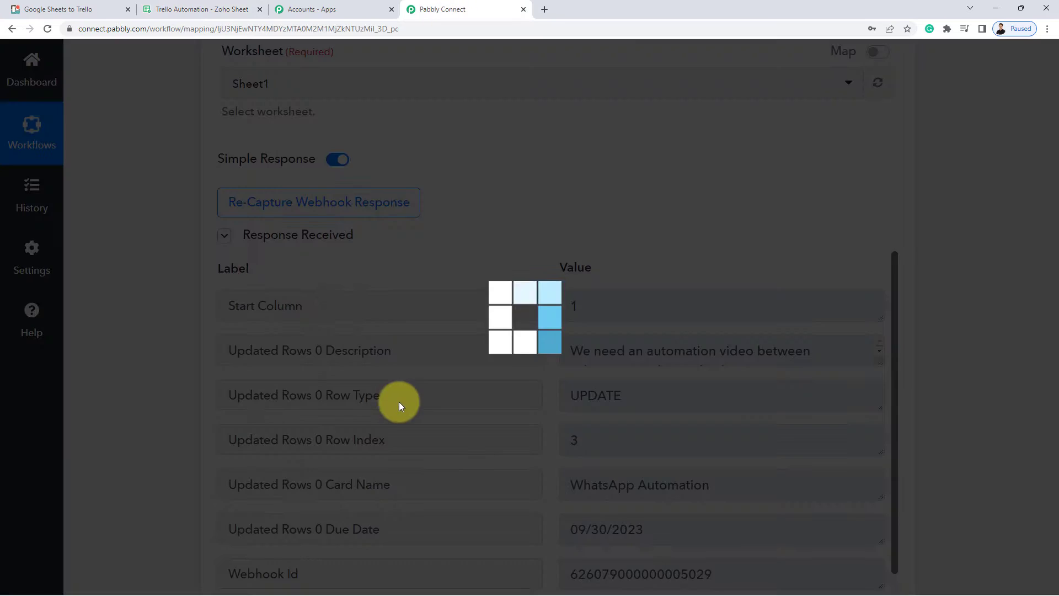
scroll(965, 419, "down", 2)
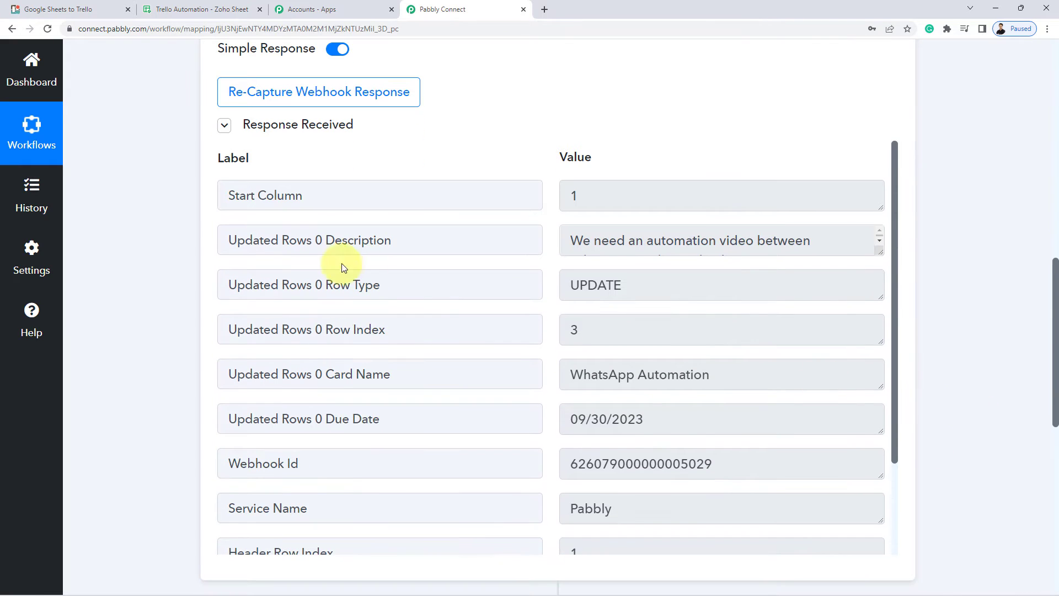
left_click(574, 239)
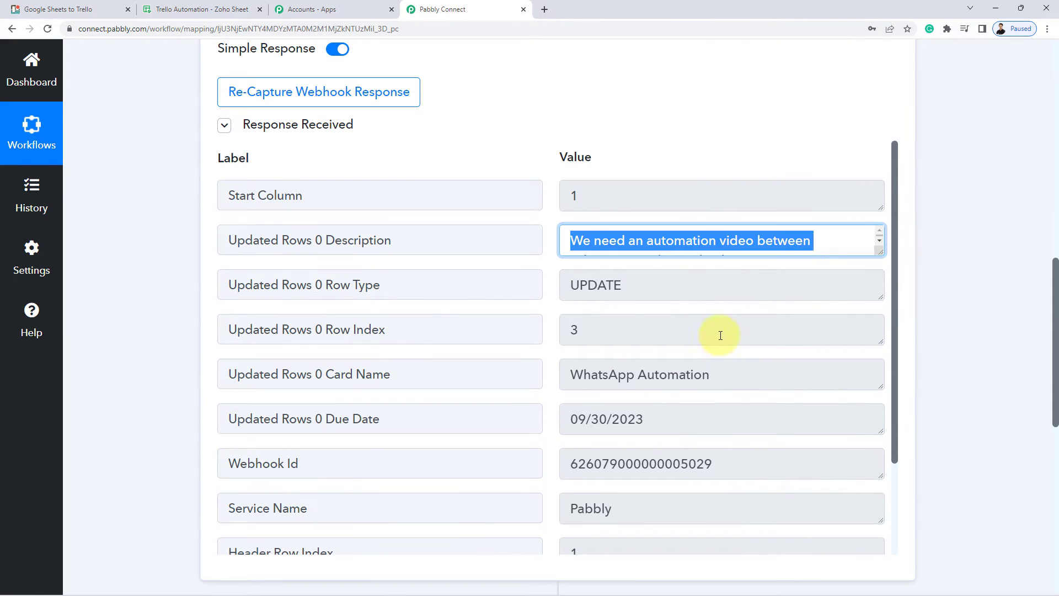
left_click(745, 388)
left_click(738, 415)
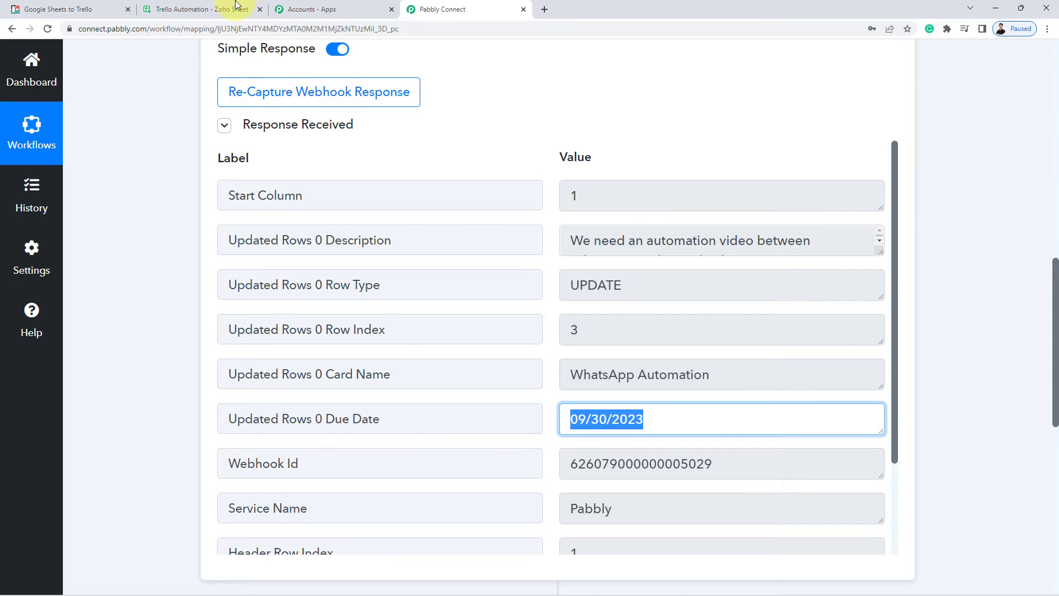
left_click(215, 9)
left_click(76, 240)
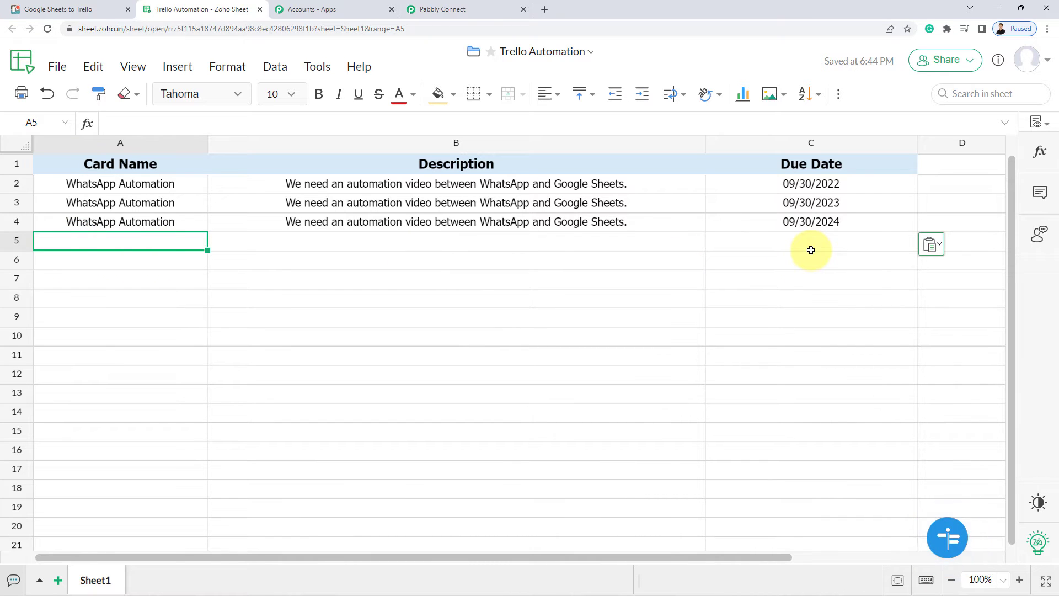
Back in Pabbly Connect, set the action step to Trello with the event Create a Card (With Plain Text type Description).
left_click(436, 10)
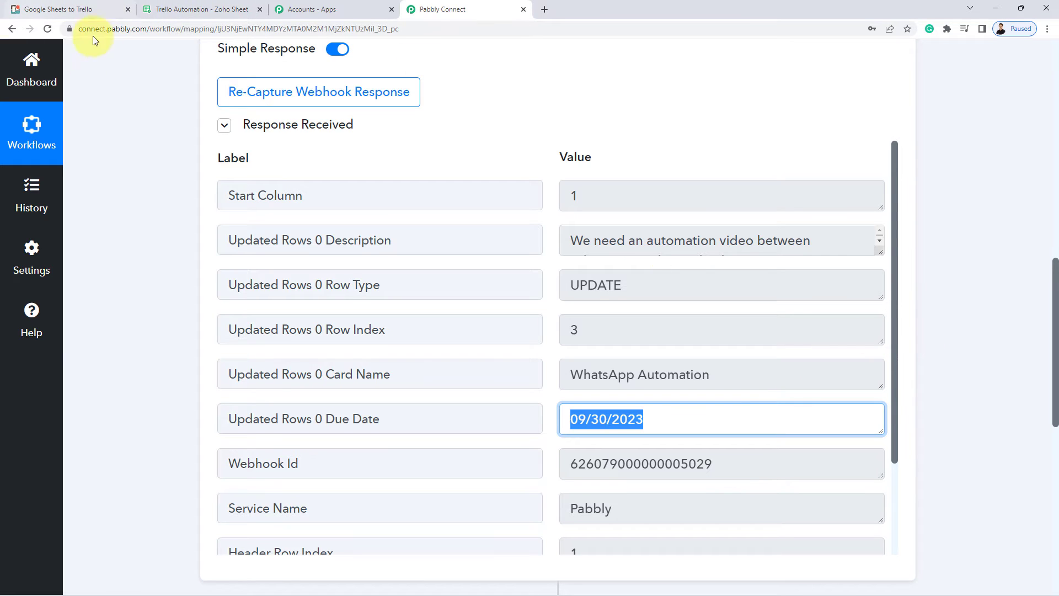
scroll(165, 347, "down", 5)
left_click(257, 373)
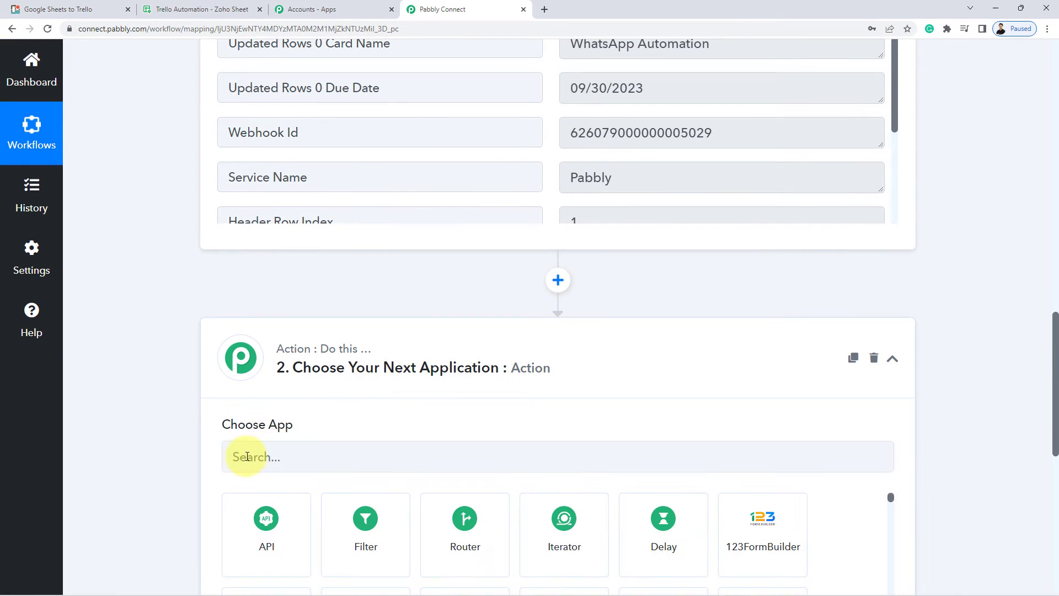
left_click(246, 456)
type("Trello")
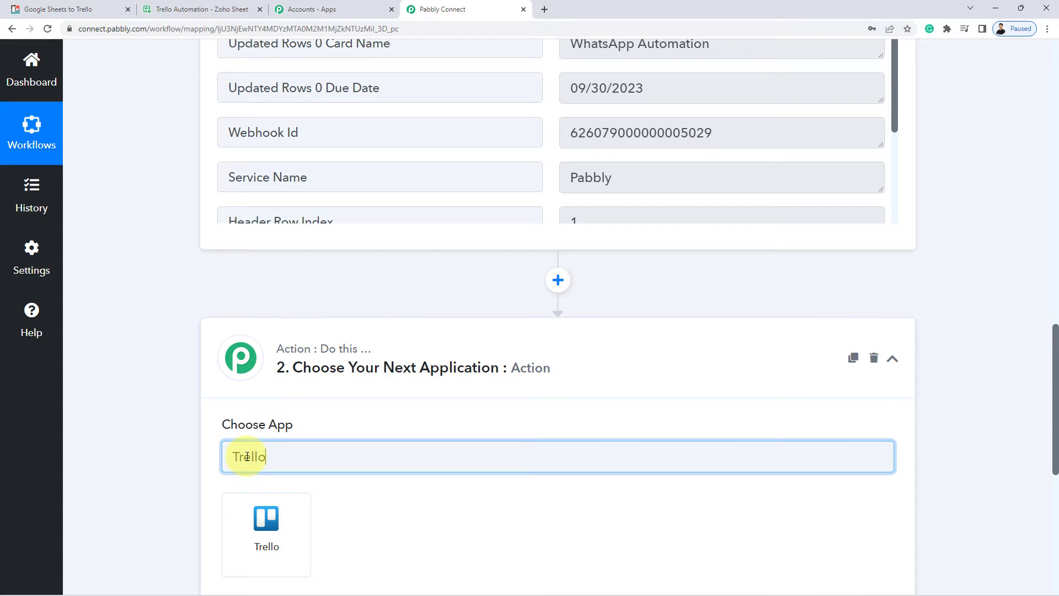
scroll(300, 491, "down", 2)
left_click(266, 424)
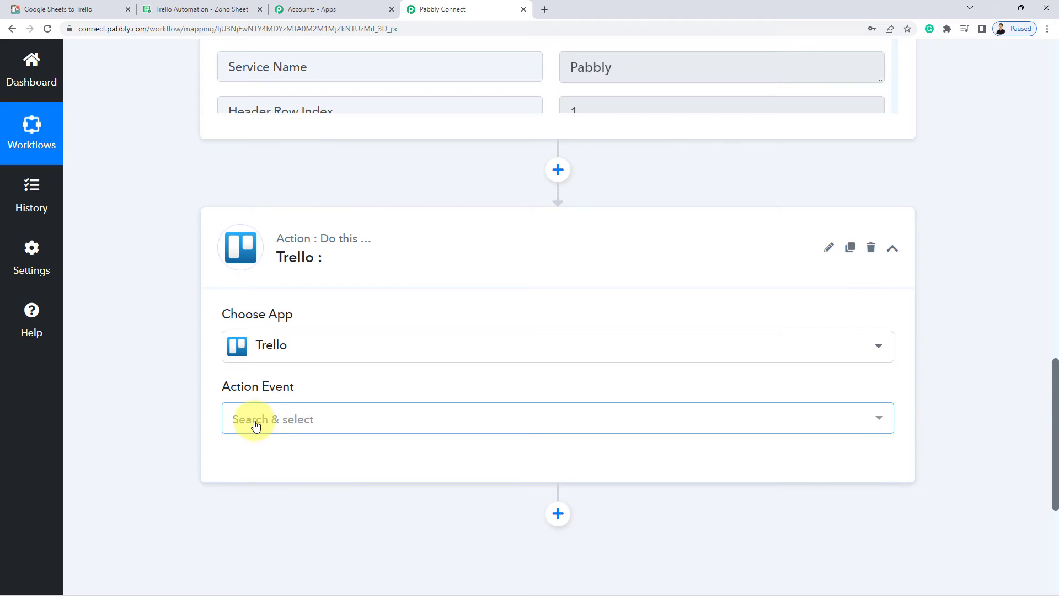
left_click(255, 425)
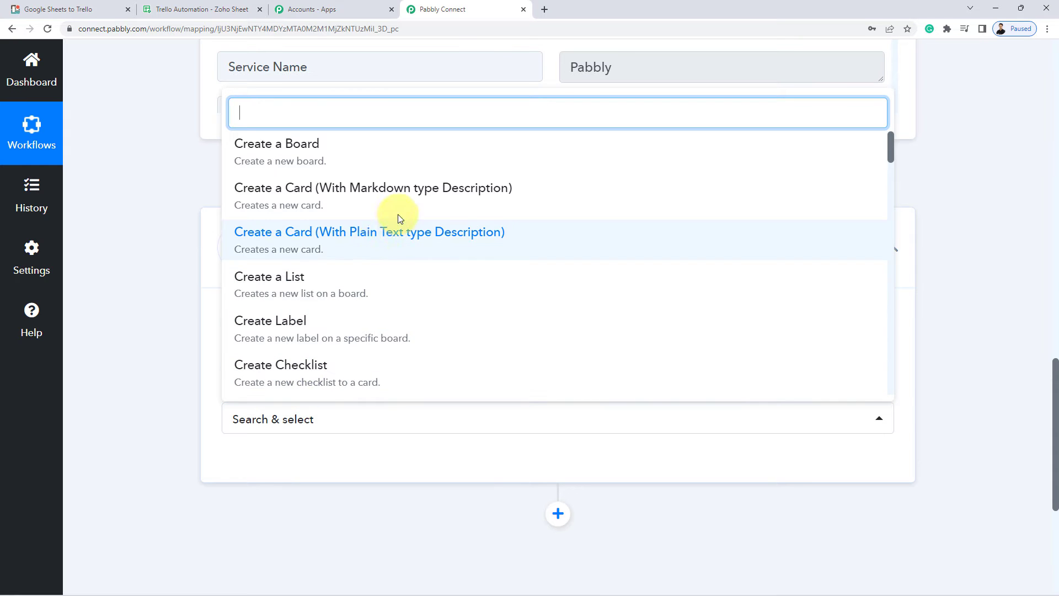
left_click(365, 238)
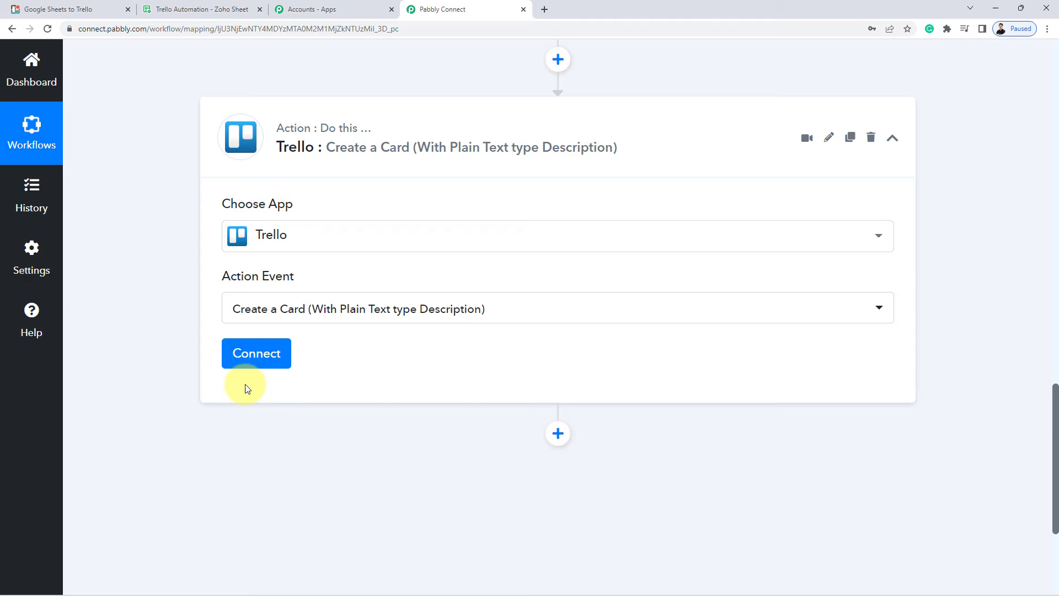
Start adding a new Trello connection for the action and review the credentials it requires.
left_click(259, 352)
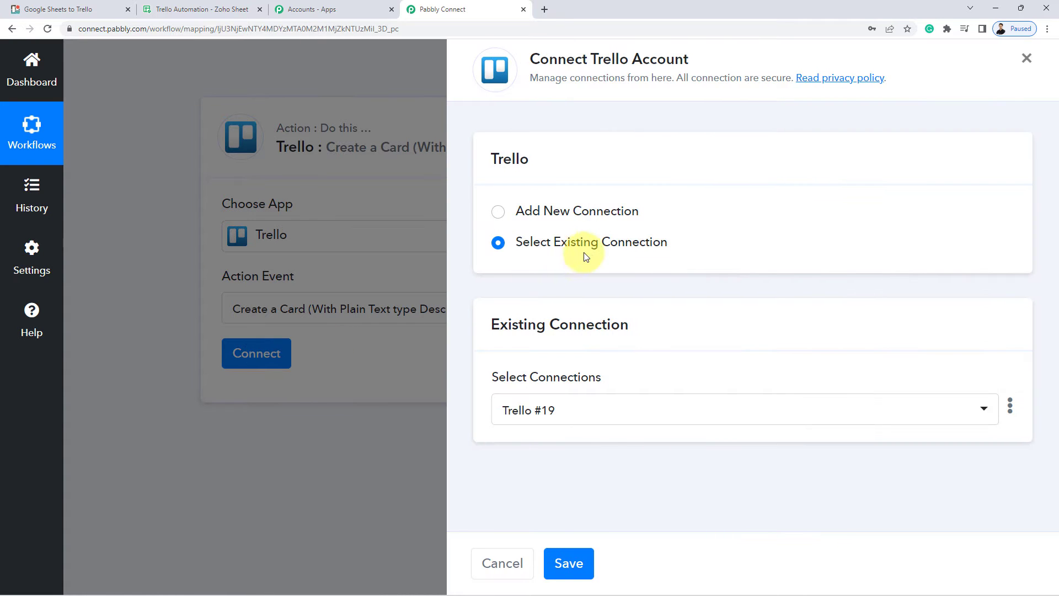
left_click(589, 212)
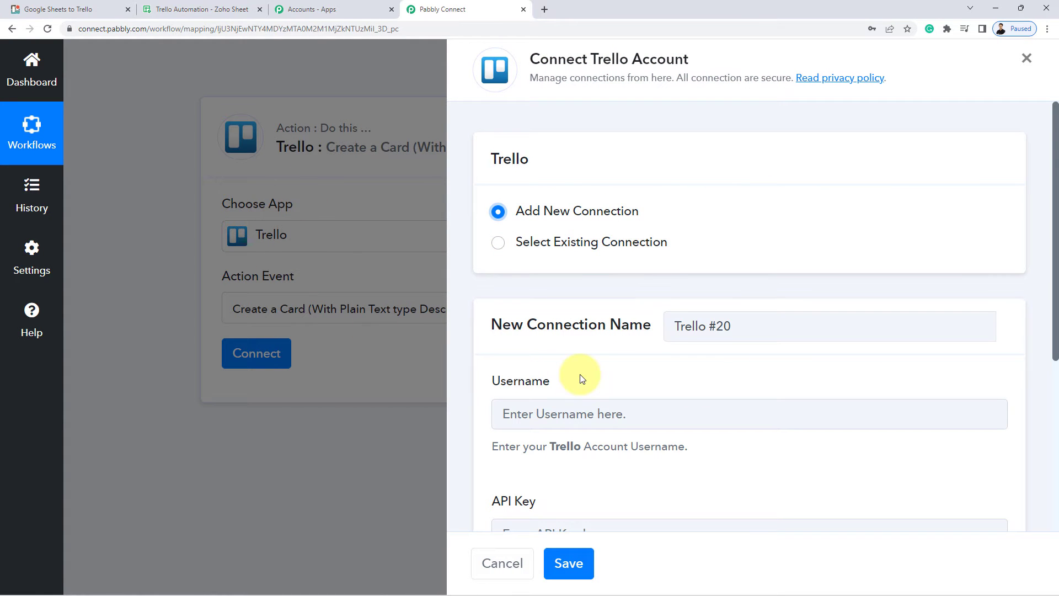
scroll(579, 372, "down", 3)
scroll(513, 386, "down", 2)
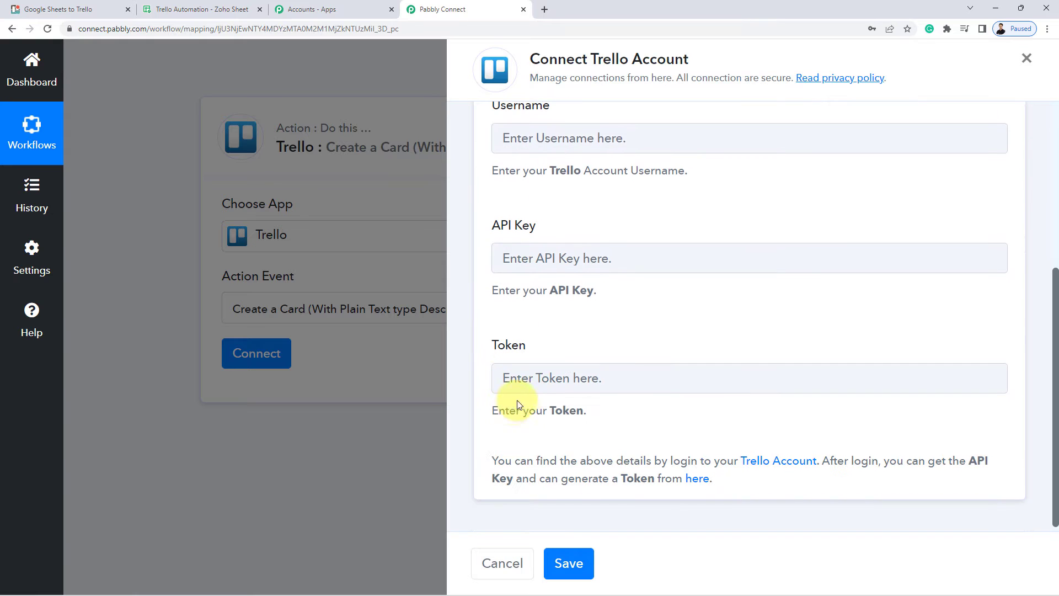
Copy the personal key from Trello's Developer API Keys page and paste it into the connection's API Key field in Pabbly Connect.
left_click(697, 479)
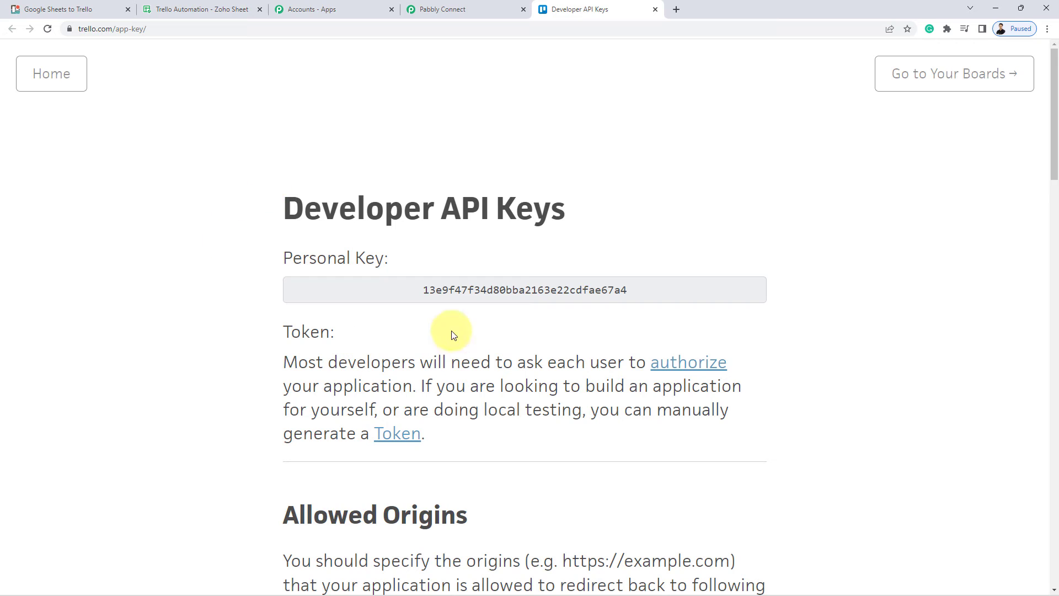
double_click(476, 292)
key("ctrl+c")
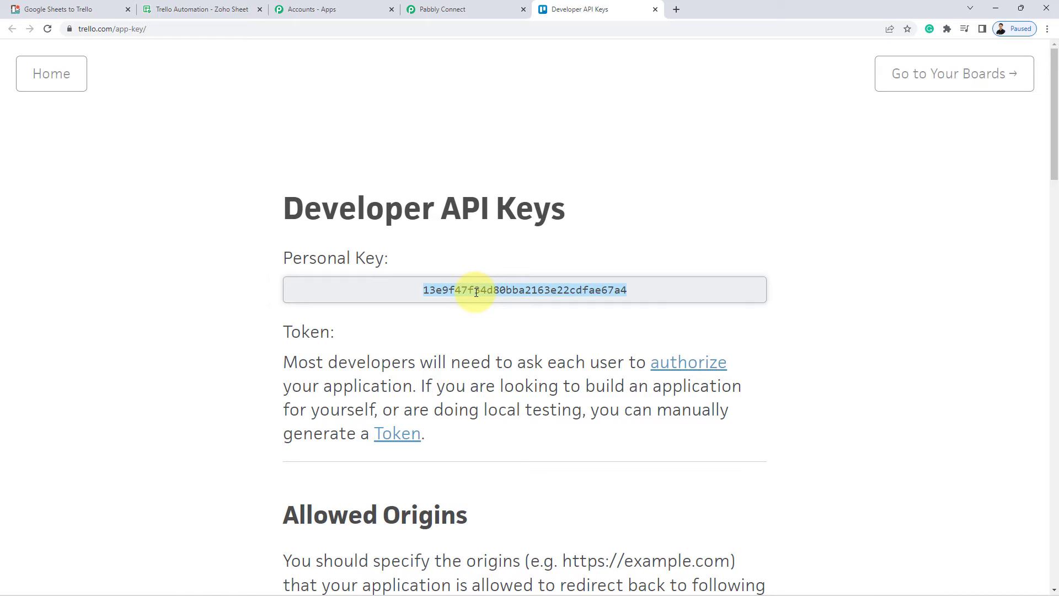
left_click(439, 9)
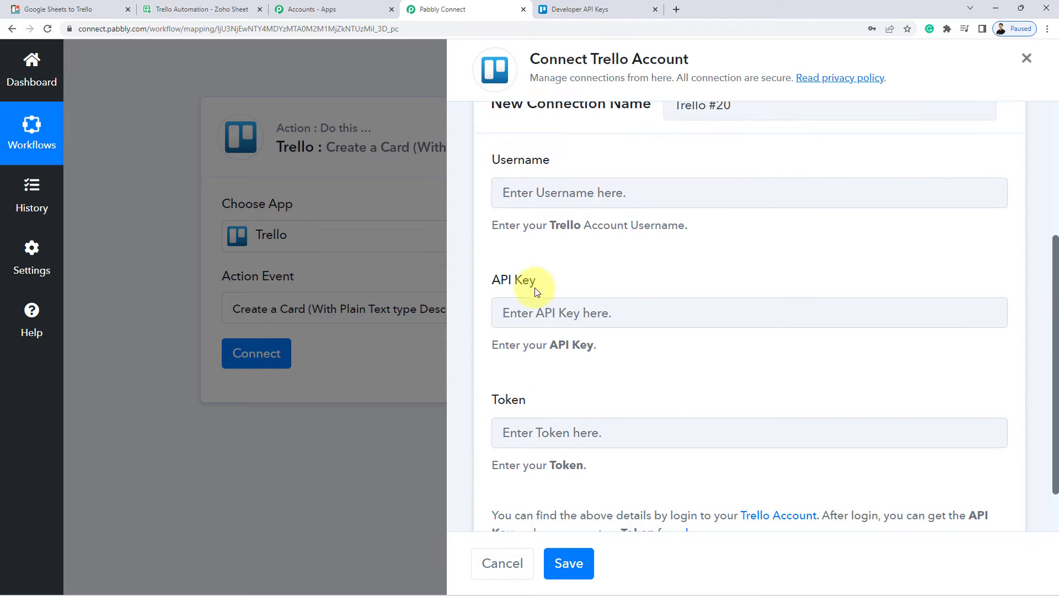
left_click(544, 316)
key("ctrl+v")
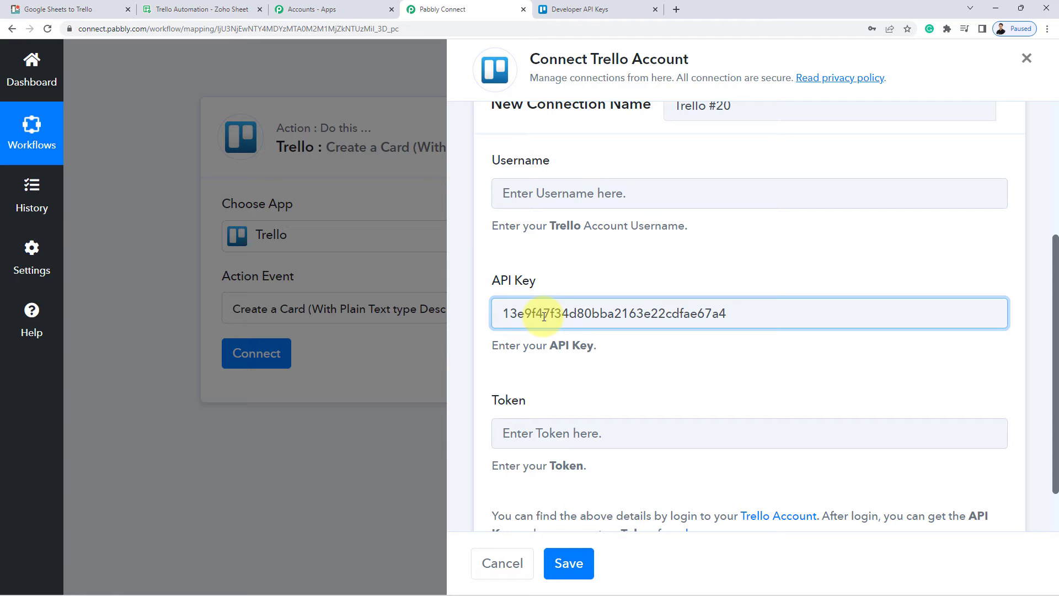
Open Trello's manual token authorization page and copy the account username shown there into the connection's Username field in Pabbly Connect.
left_click(626, 8)
left_click(457, 287)
scroll(438, 326, "down", 1)
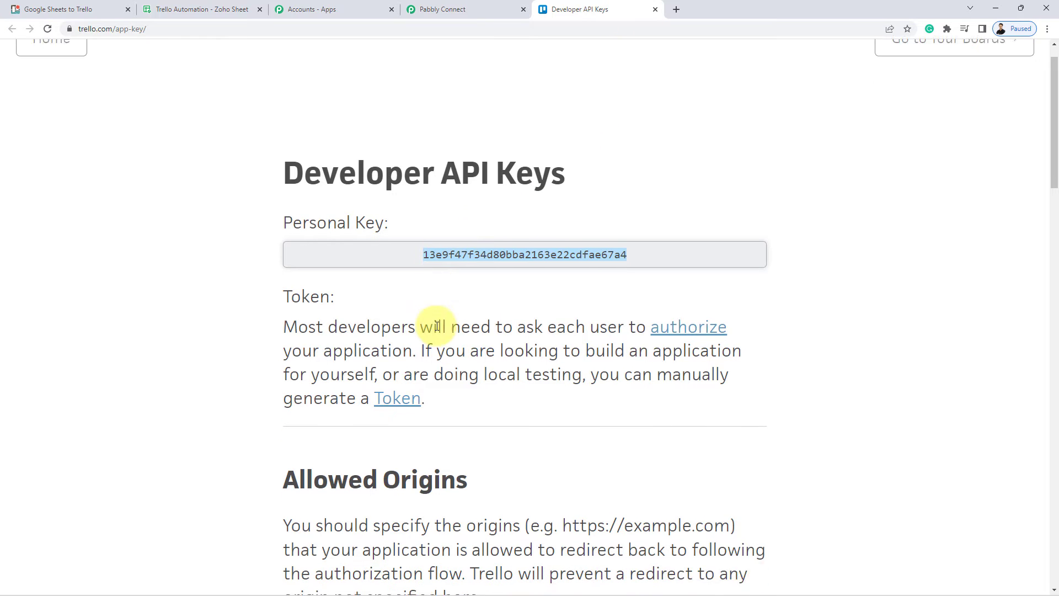
left_click(397, 380)
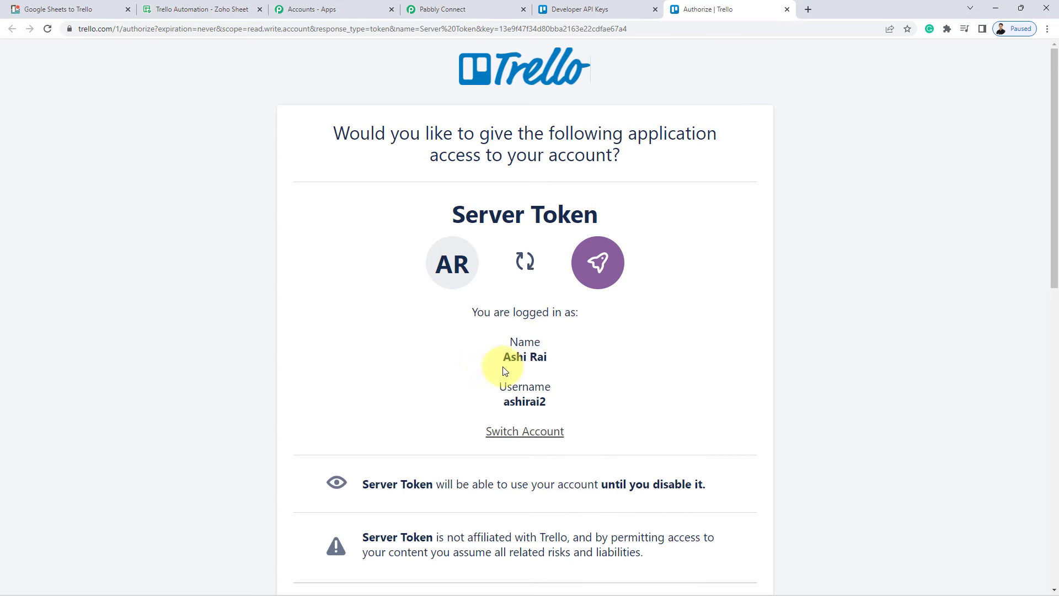
left_click_drag(503, 401, 559, 411)
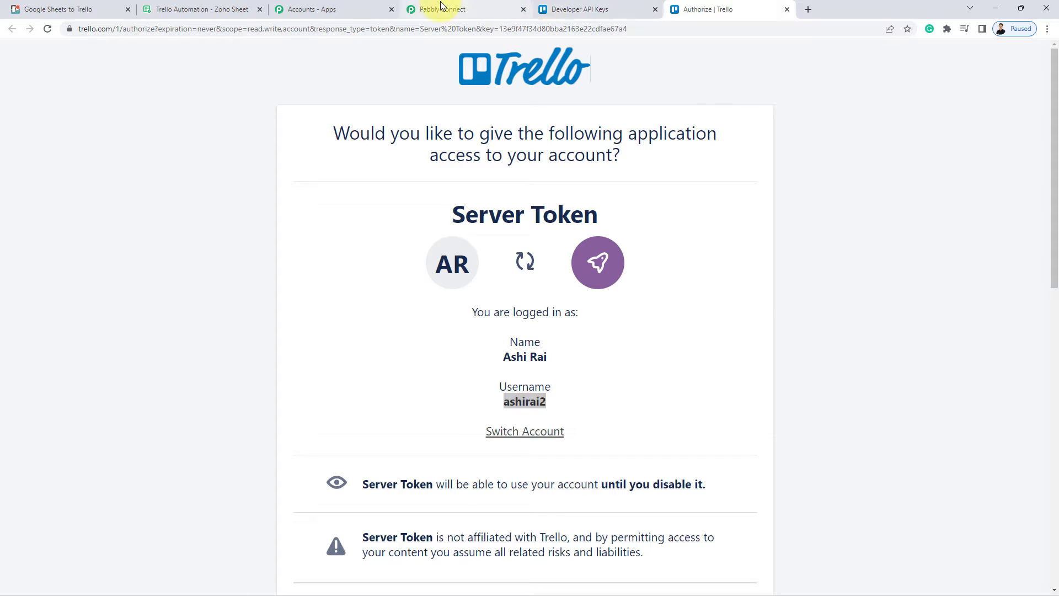
left_click(438, 10)
left_click(530, 198)
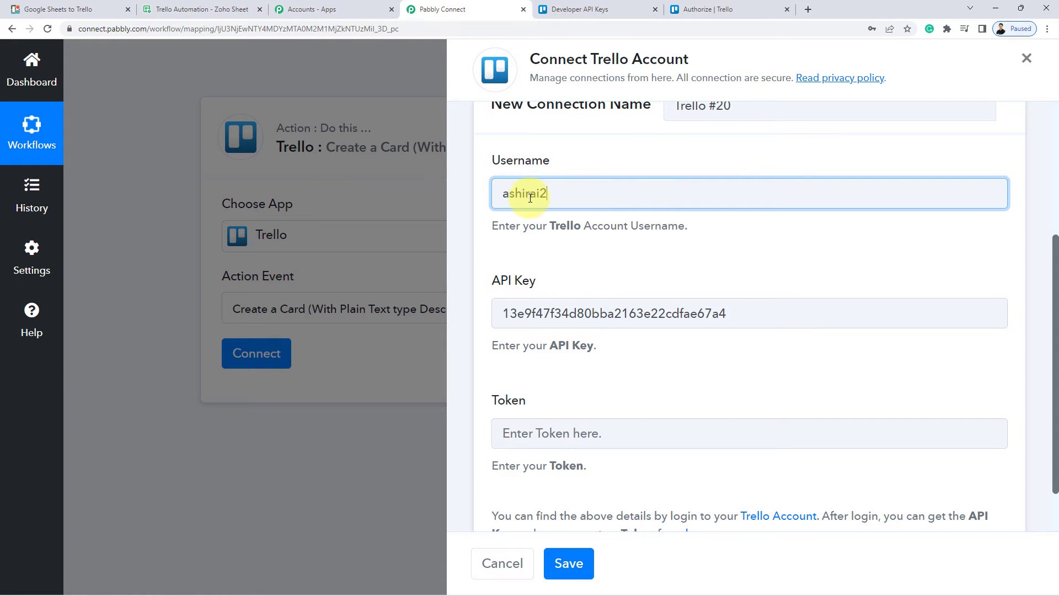
Return to Trello's authorization page and allow Server Token to access the account.
left_click(601, 9)
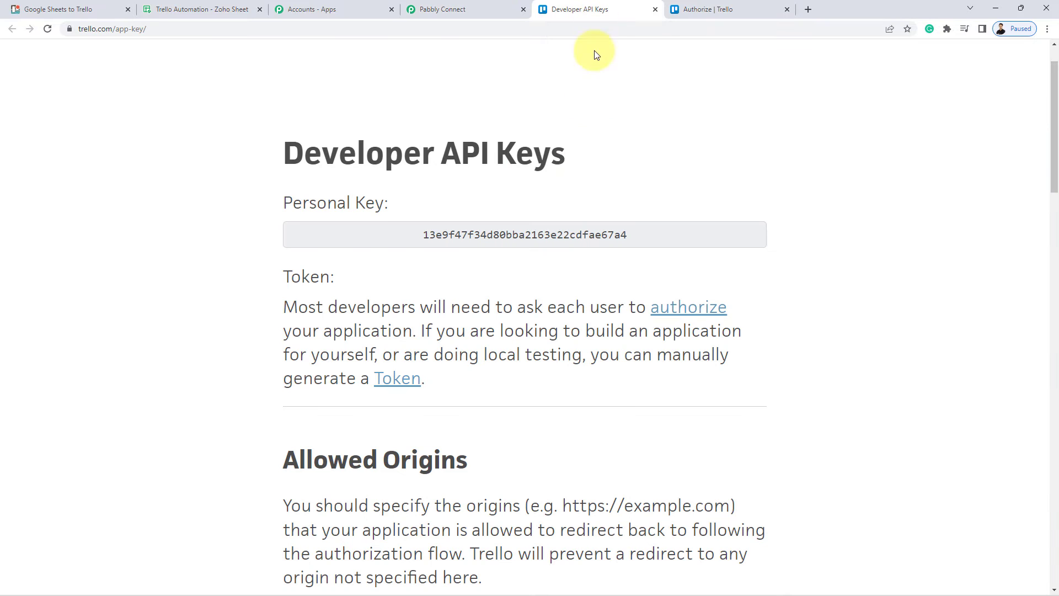
left_click(772, 7)
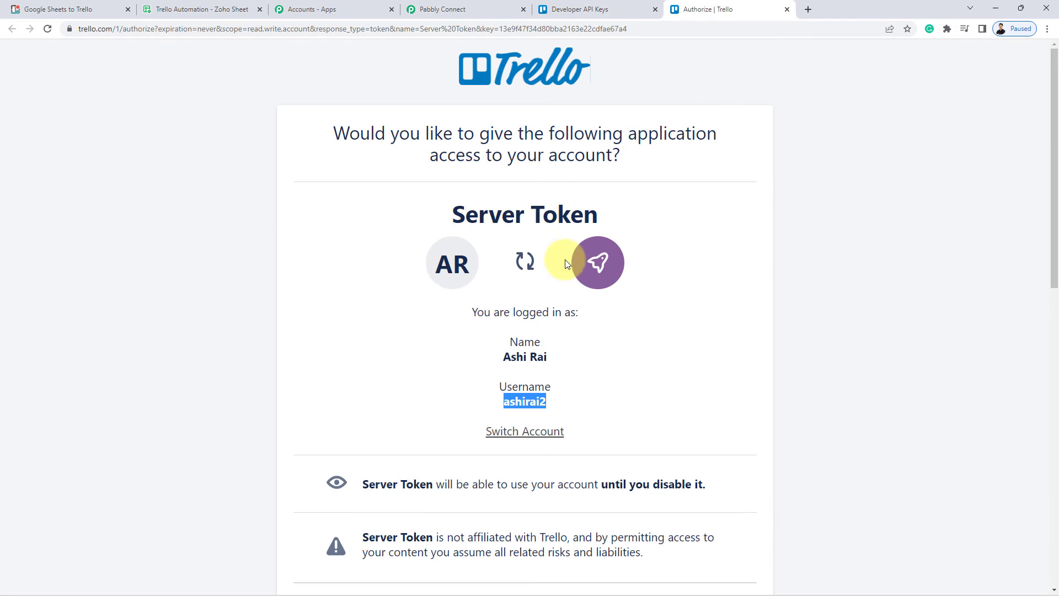
scroll(381, 286, "down", 10)
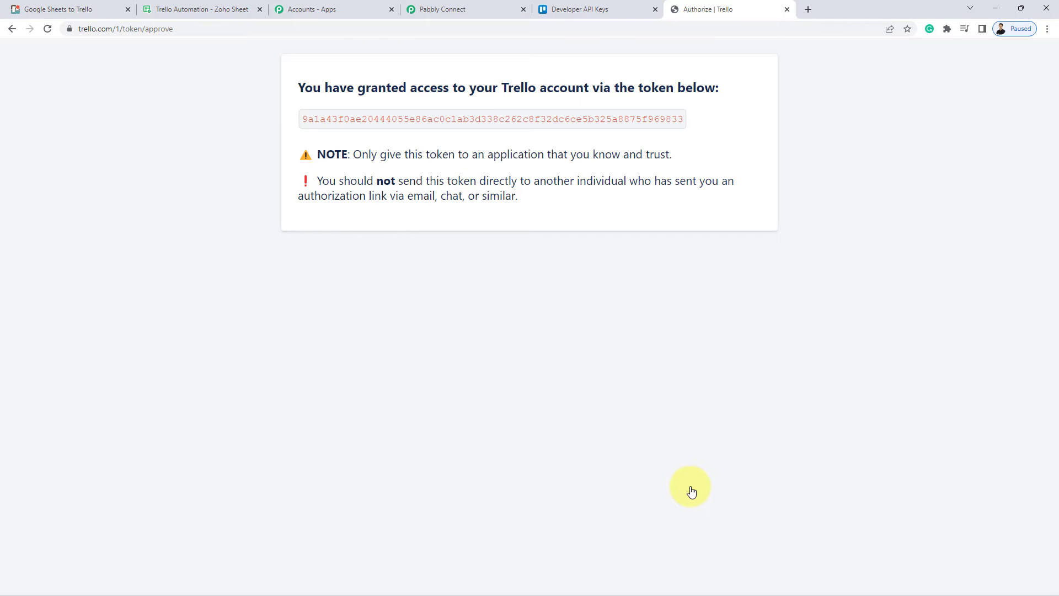
Copy the generated Trello token into the connection's Token field in Pabbly Connect and save the connection.
double_click(433, 114)
key("ctrl+c")
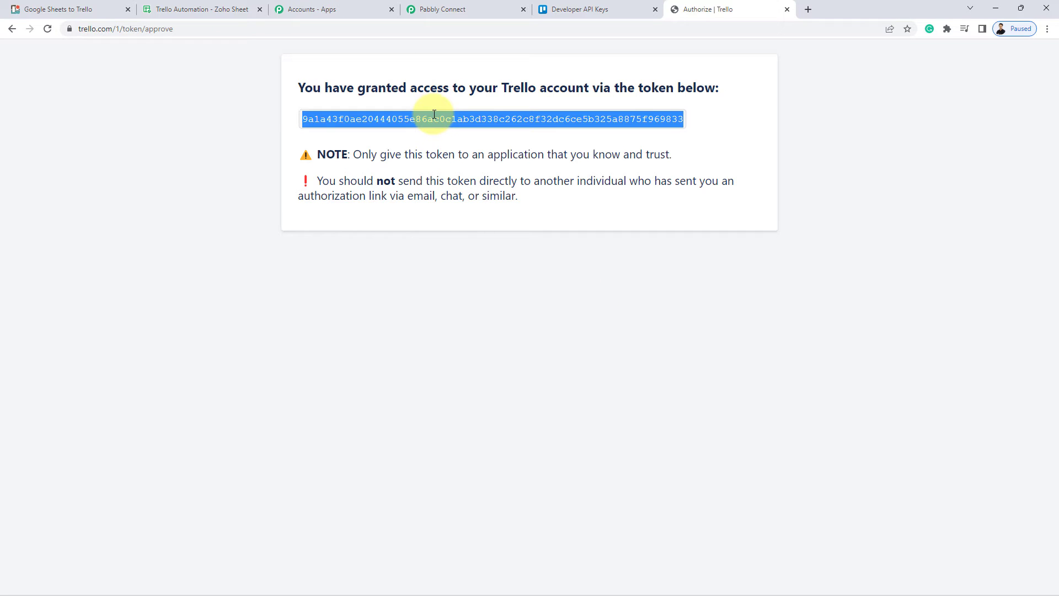
left_click(469, 9)
left_click(539, 420)
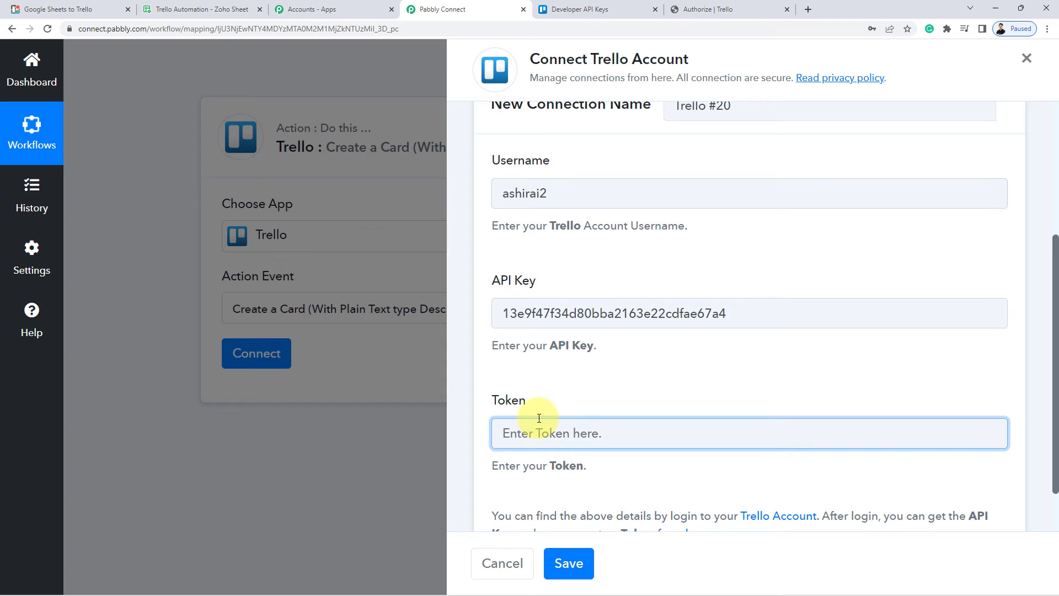
key("ctrl+v")
left_click(568, 562)
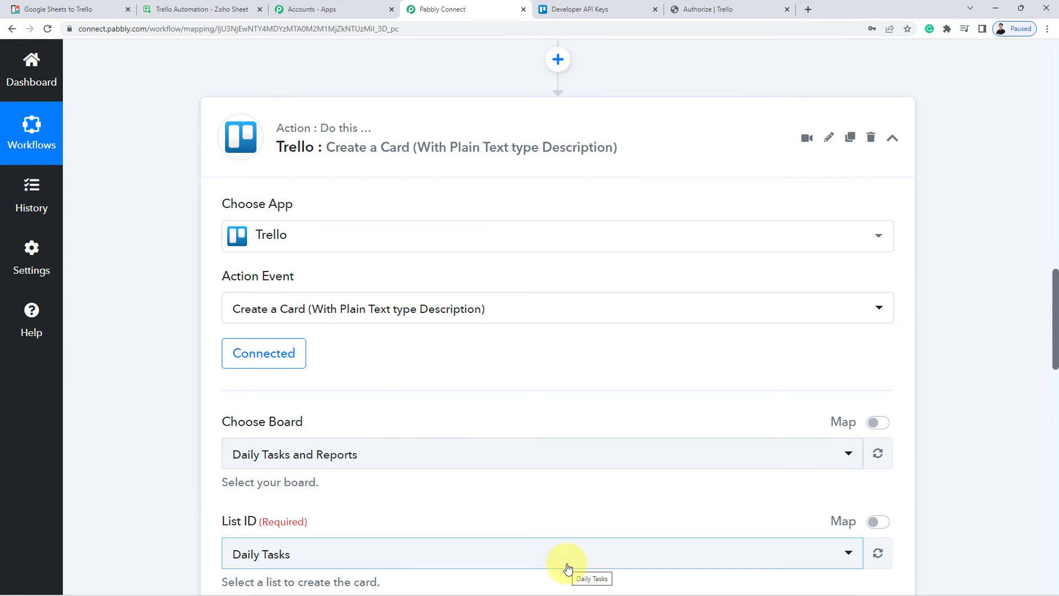
Set the action's board to Google Sheets to Trello, checking the board name against Trello.
scroll(196, 334, "down", 3)
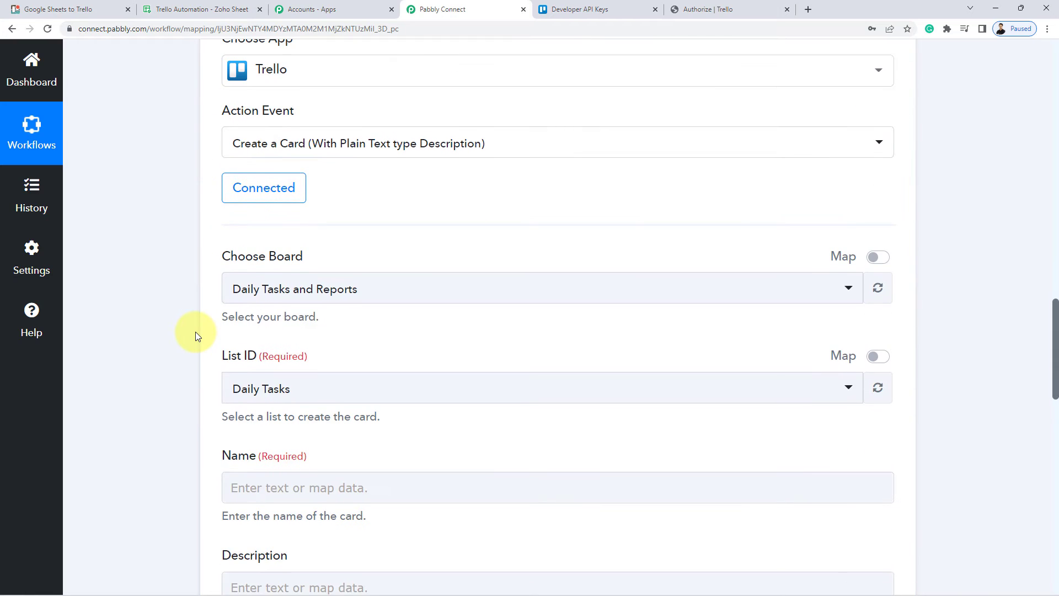
left_click_drag(219, 258, 327, 261)
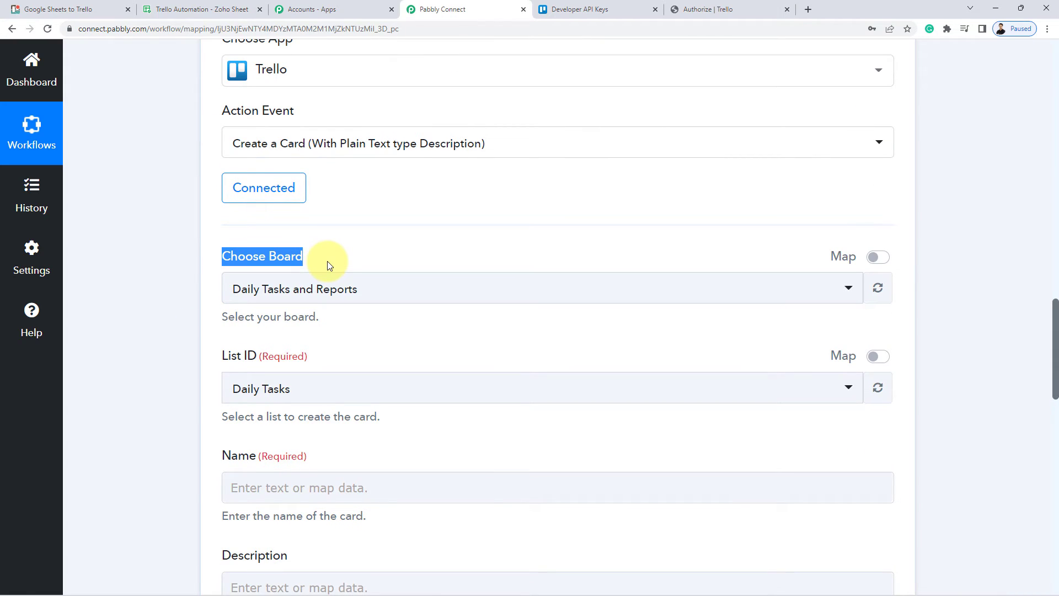
left_click(315, 289)
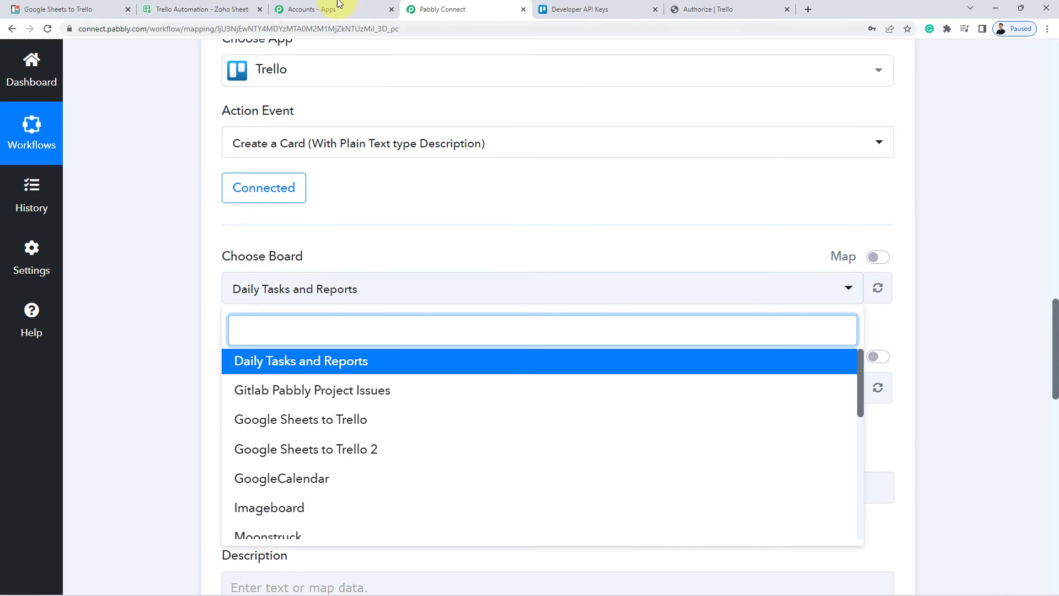
left_click(65, 10)
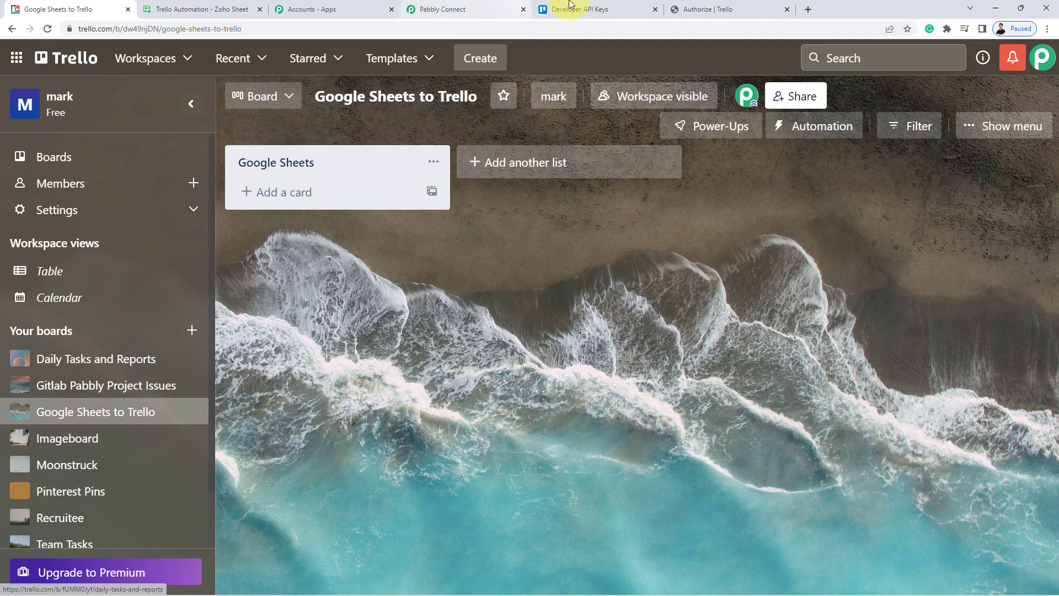
left_click(465, 10)
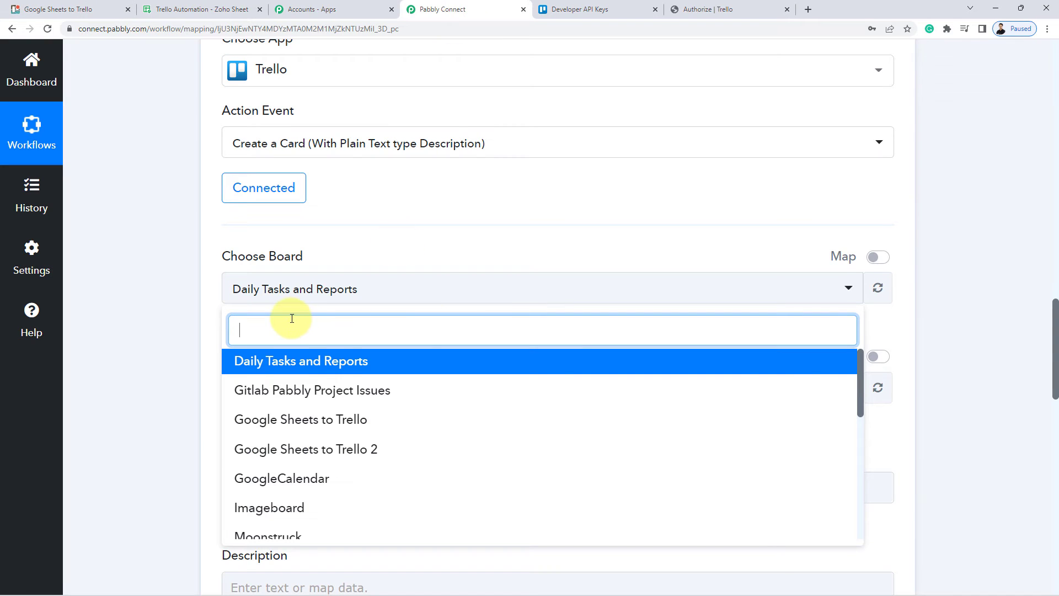
type("google")
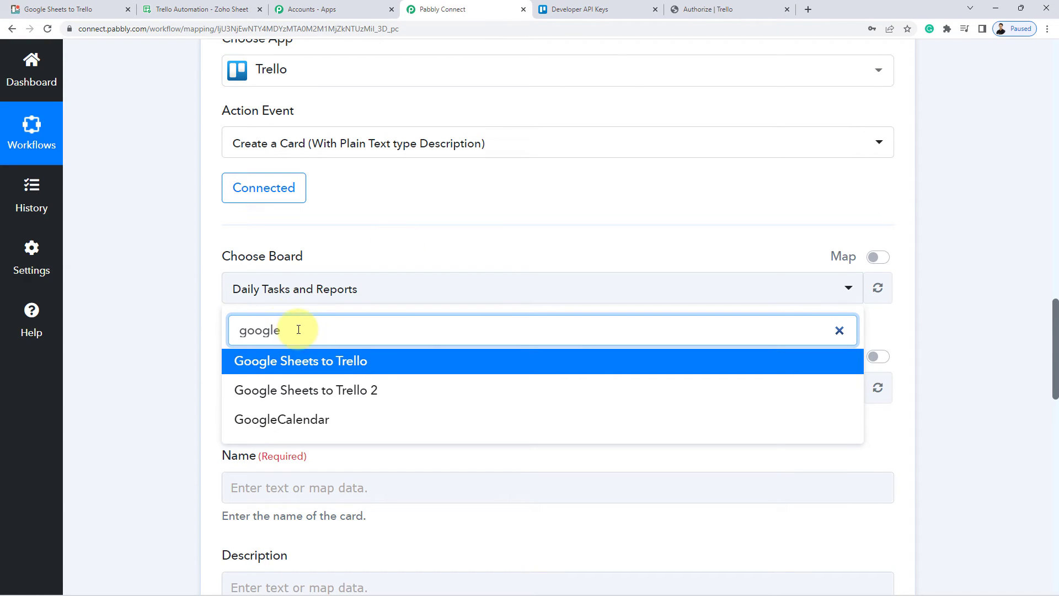
left_click(303, 361)
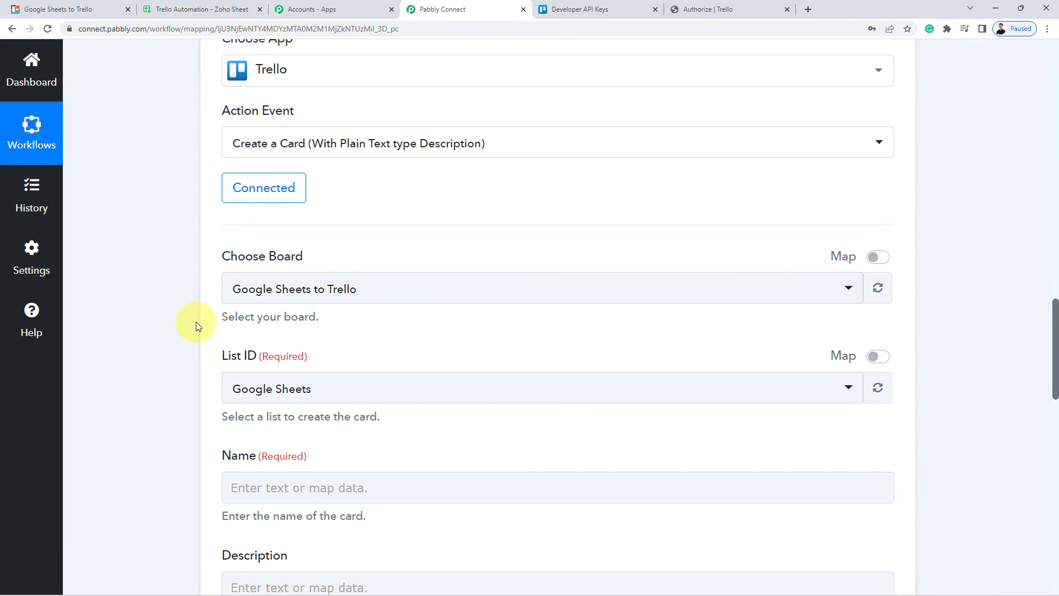
Select Google Sheets as the list for new cards and check it against the list on the Trello board.
scroll(199, 321, "down", 2)
left_click(295, 277)
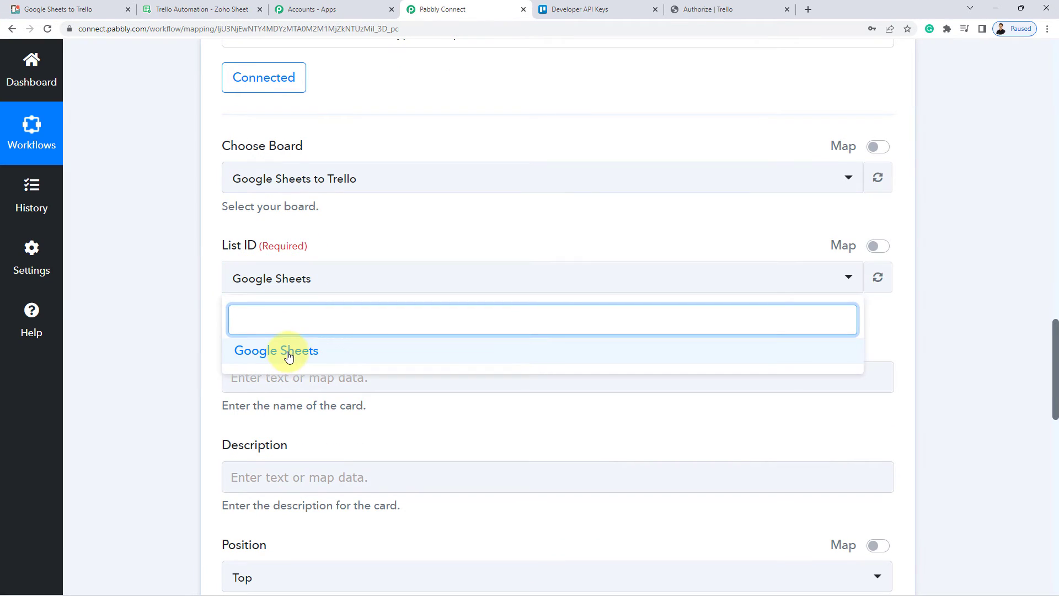
left_click(287, 351)
left_click(64, 5)
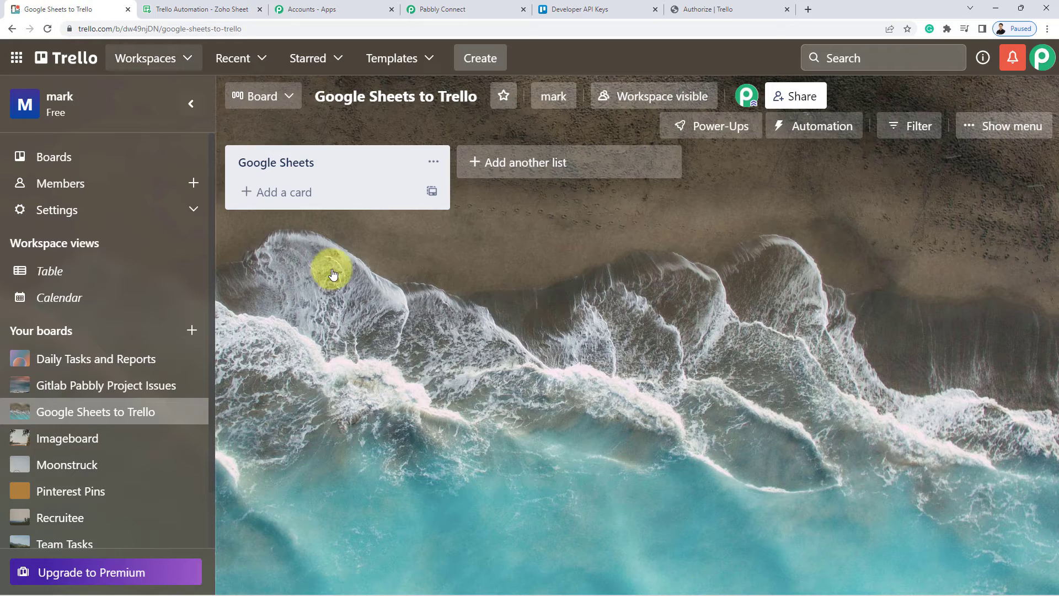
left_click(439, 10)
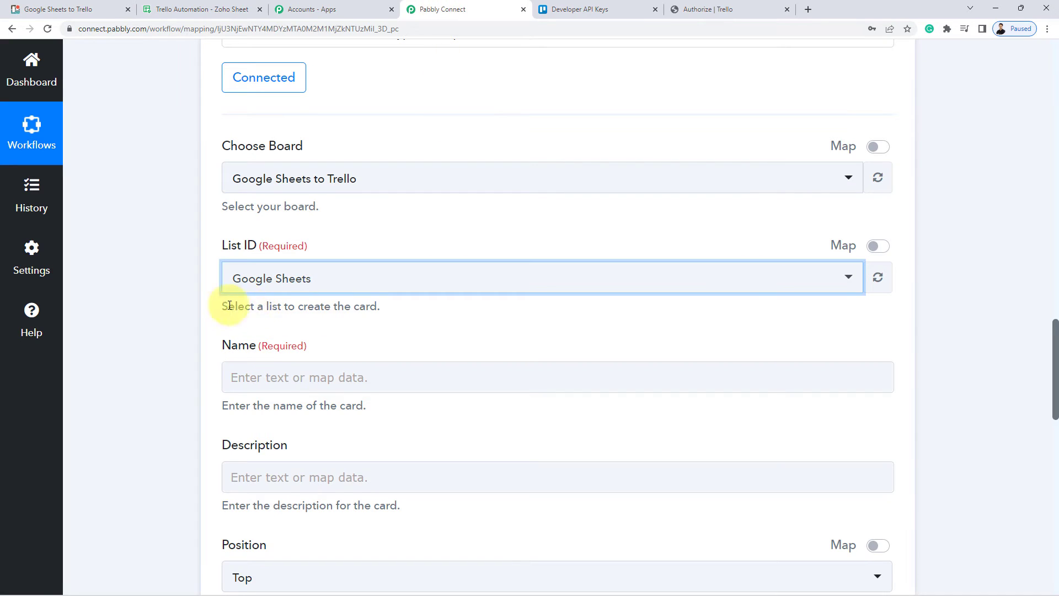
Review the card name and description captured in the Zoho Sheet trigger response against the action's empty card fields.
scroll(189, 303, "down", 3)
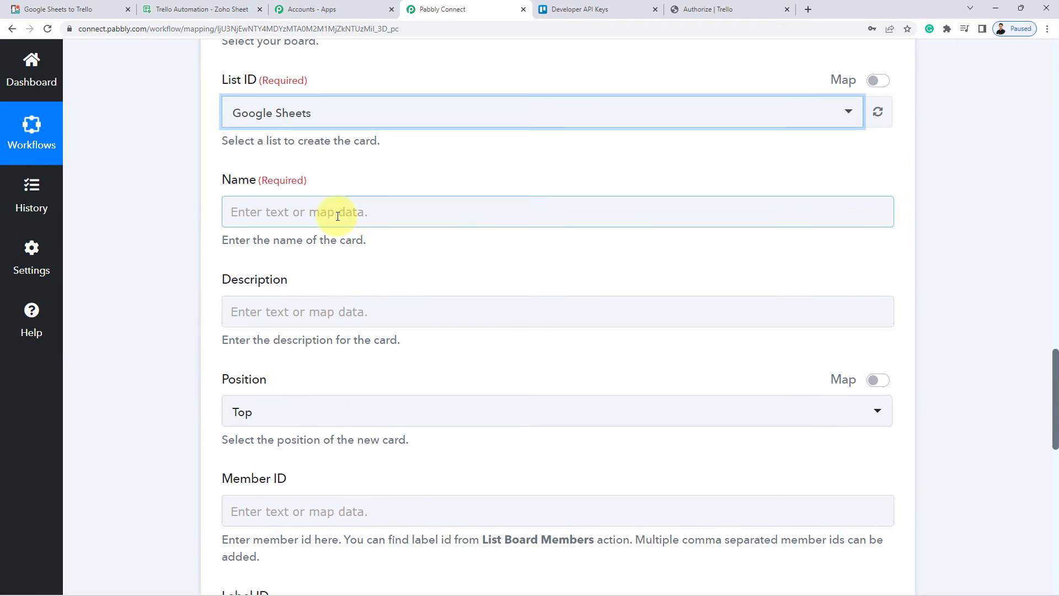
scroll(230, 229, "up", 2)
scroll(229, 229, "up", 15)
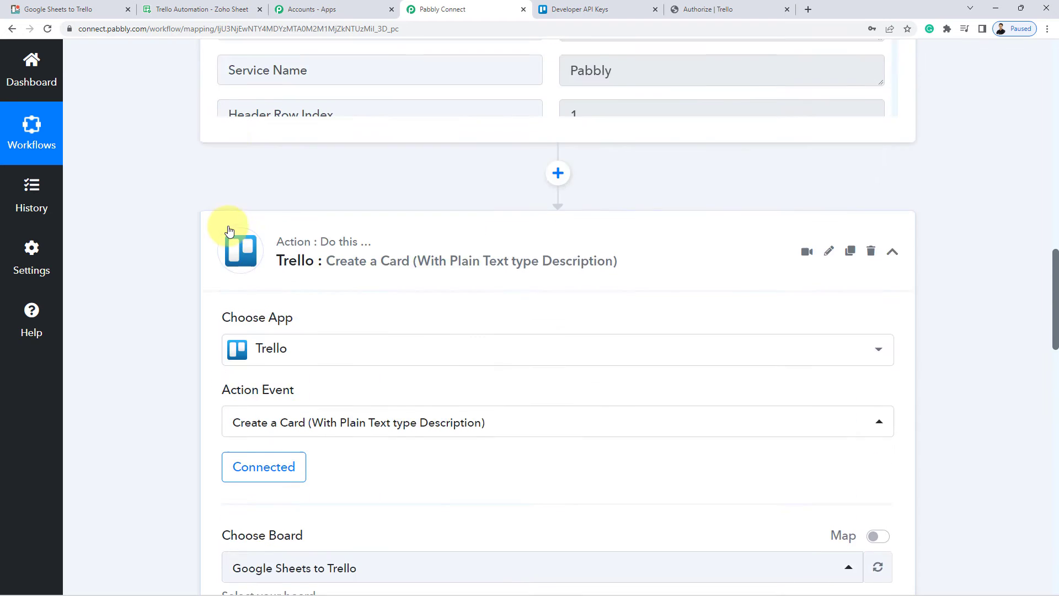
triple_click(627, 374)
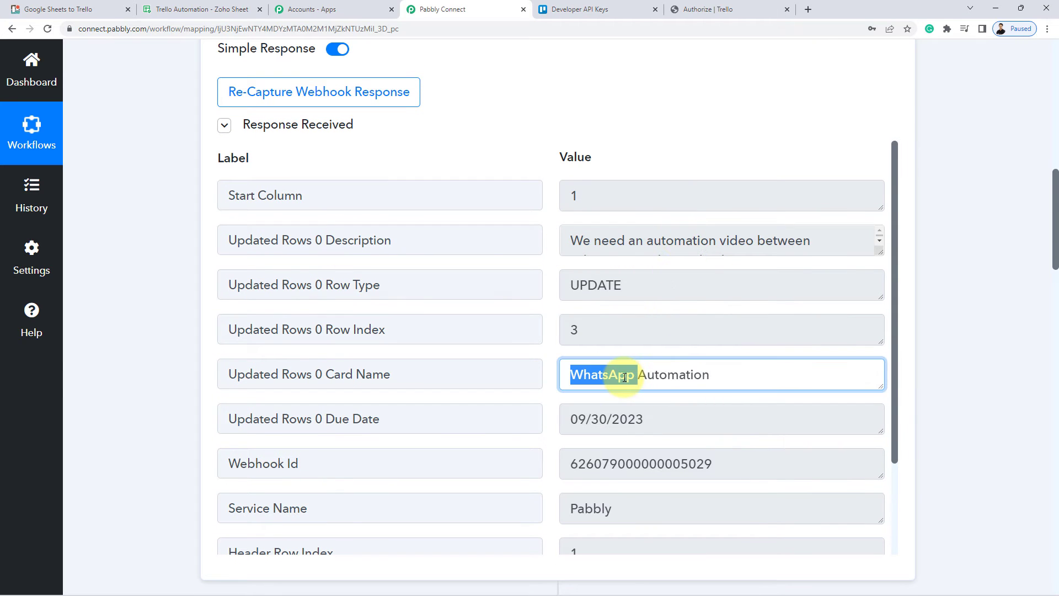
triple_click(634, 243)
left_click(184, 261)
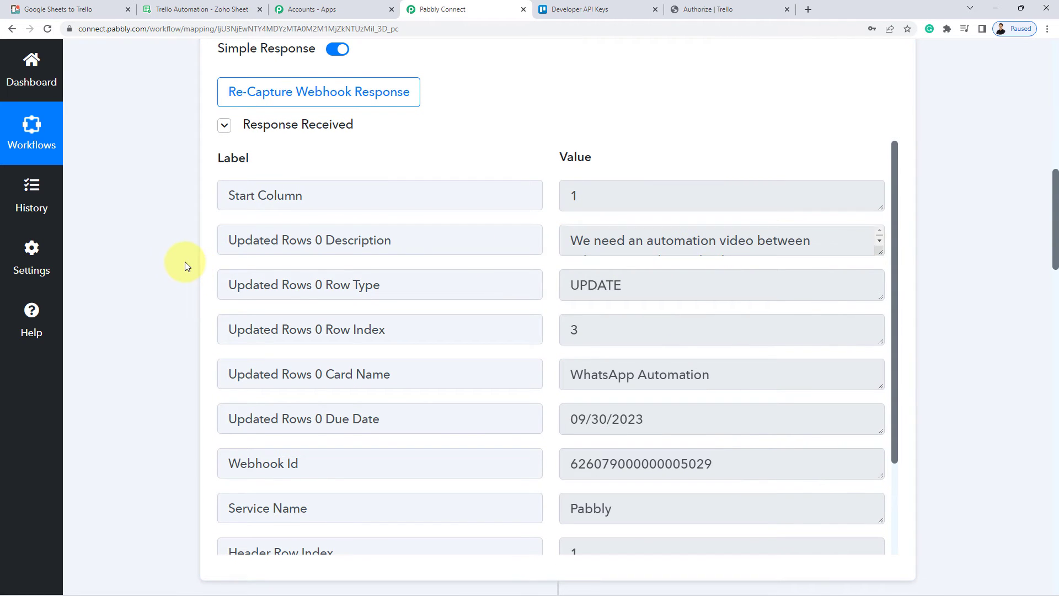
scroll(189, 267, "down", 15)
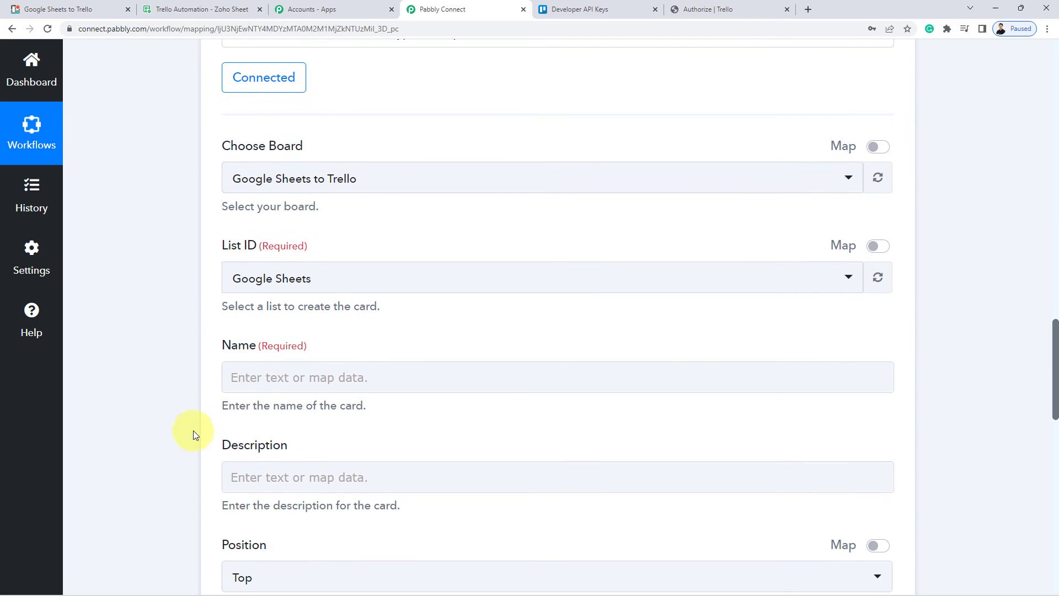
Map the card's Name field to Updated Rows 0 Card Name from the Zoho Sheet trigger.
scroll(154, 343, "down", 3)
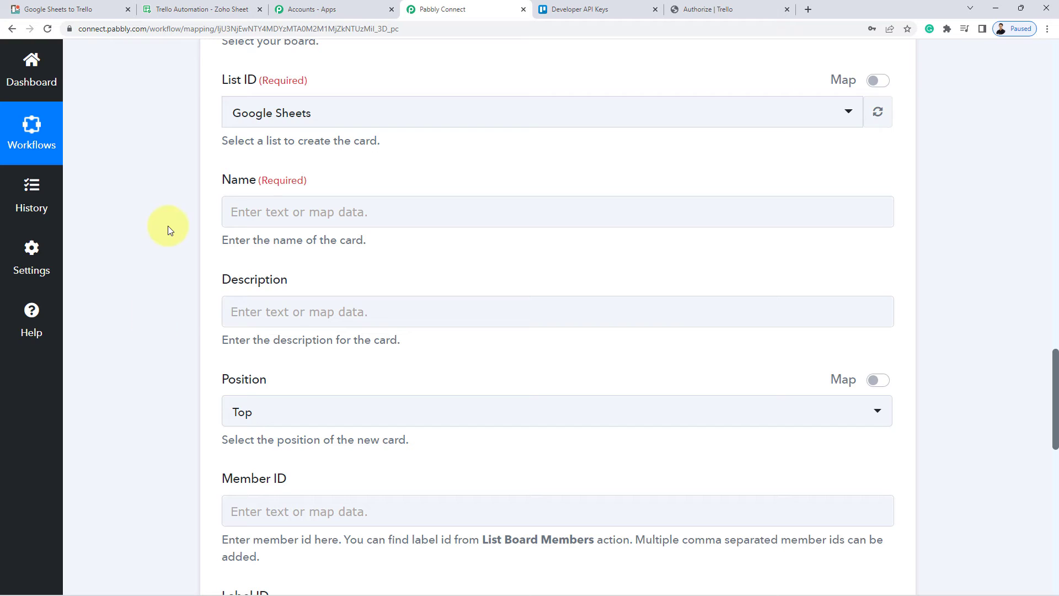
left_click(280, 203)
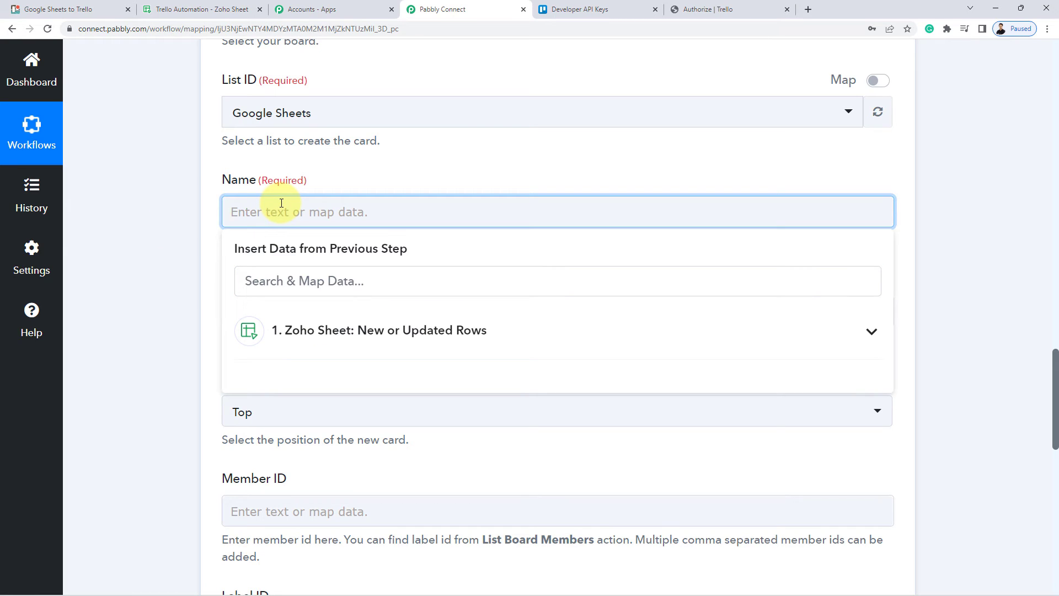
left_click(337, 342)
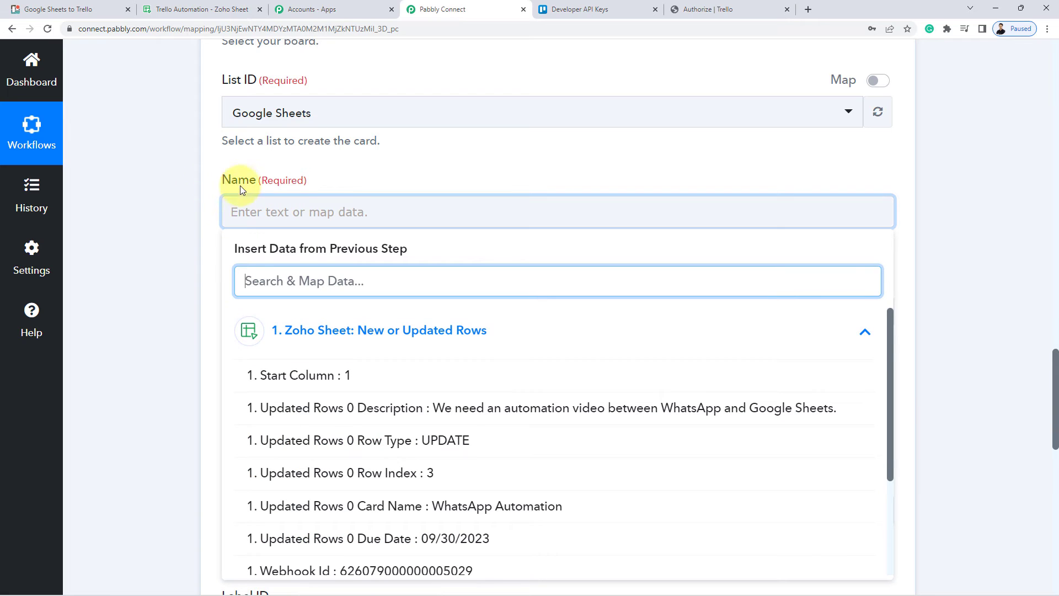
scroll(404, 486, "down", 1)
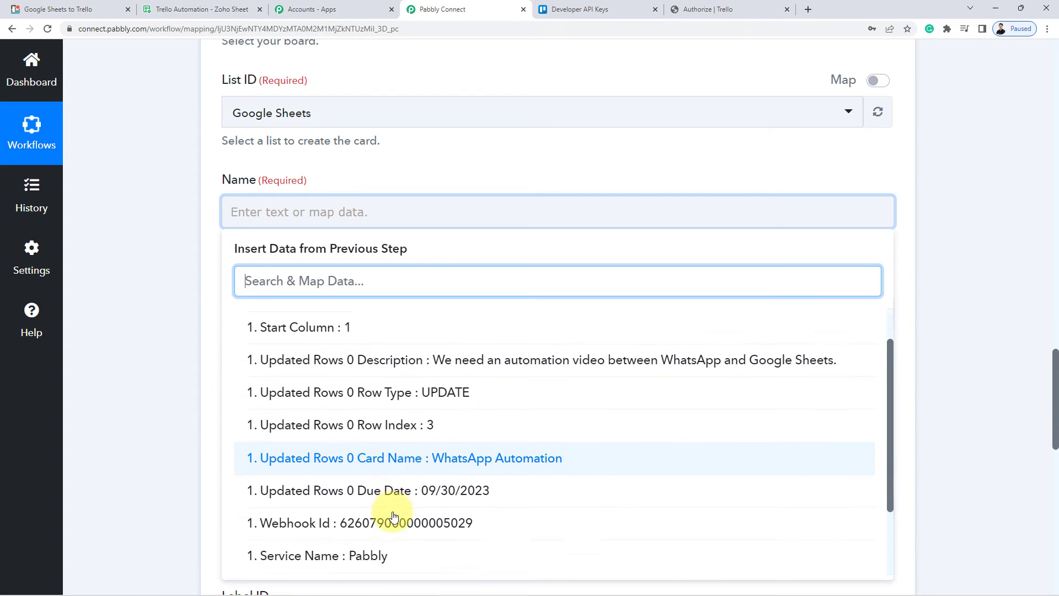
left_click(353, 451)
left_click(190, 167)
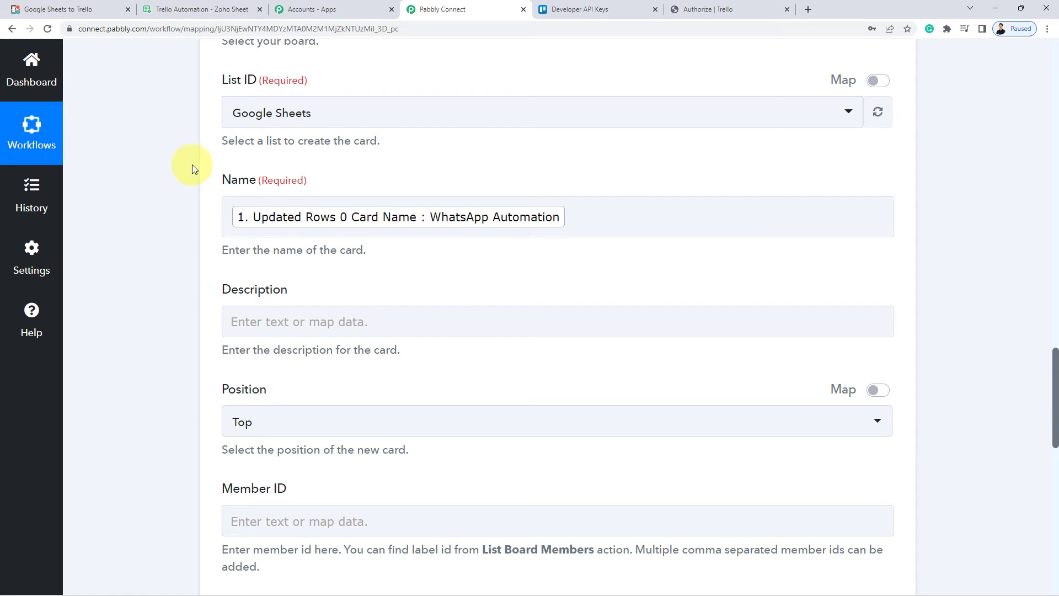
Check the Description column in the Zoho sheet and map the card's Description field to Updated Rows 0 Description from the trigger.
left_click(171, 9)
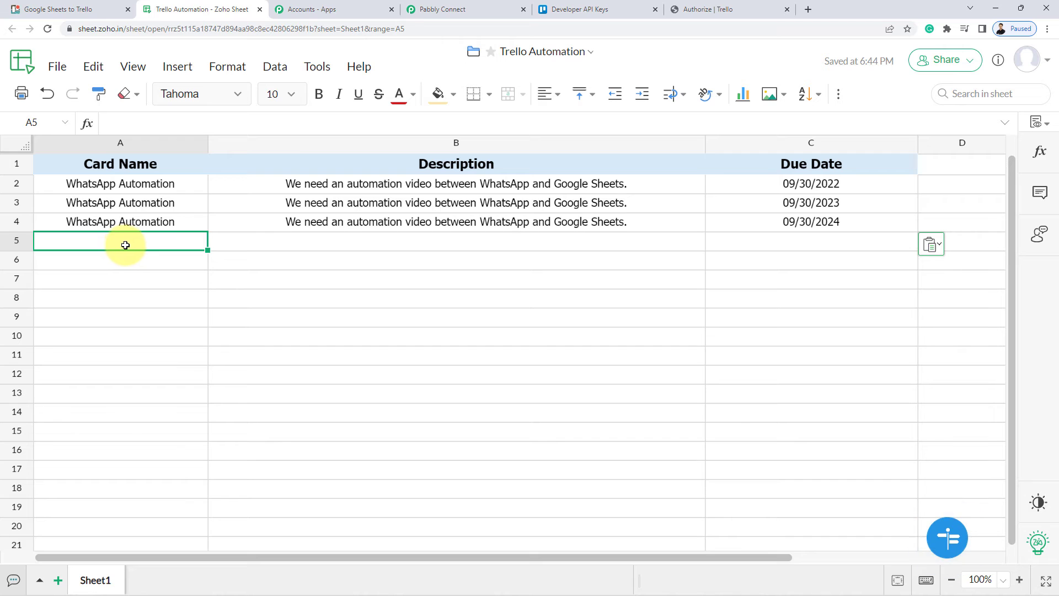
left_click(466, 9)
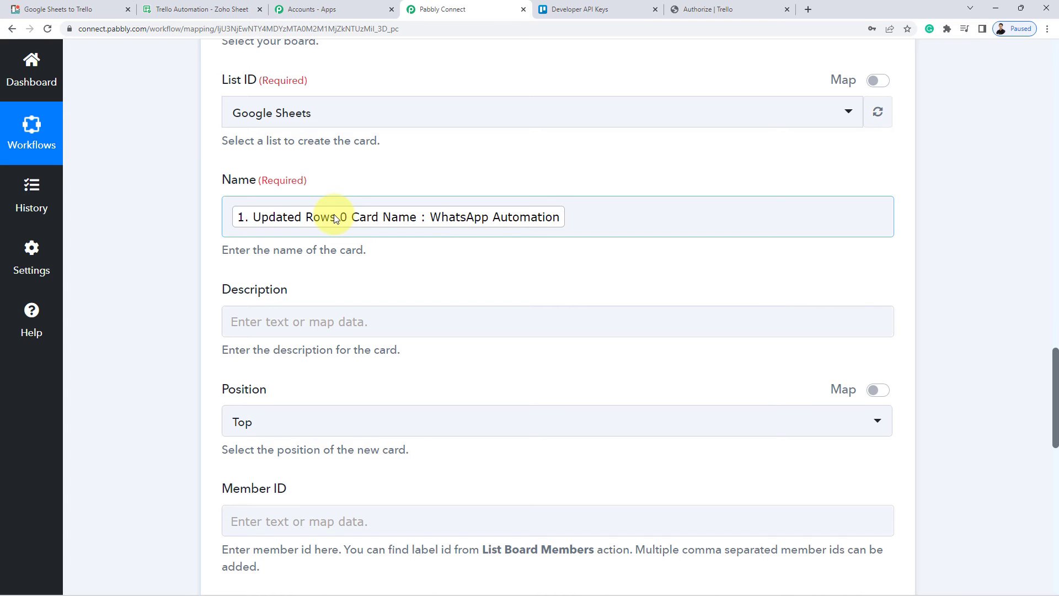
scroll(208, 255, "down", 2)
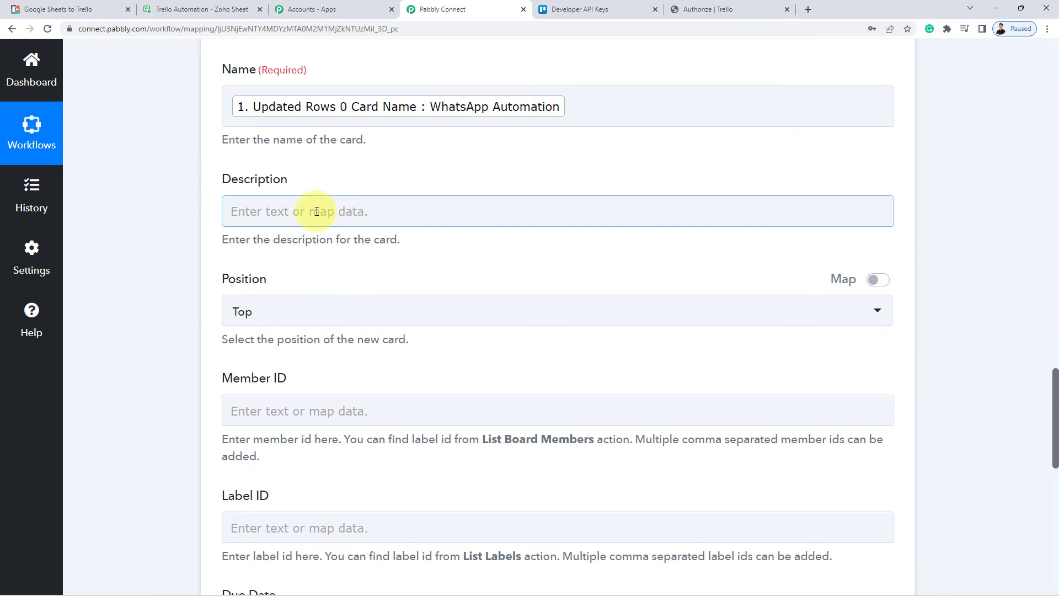
left_click(319, 210)
left_click(276, 330)
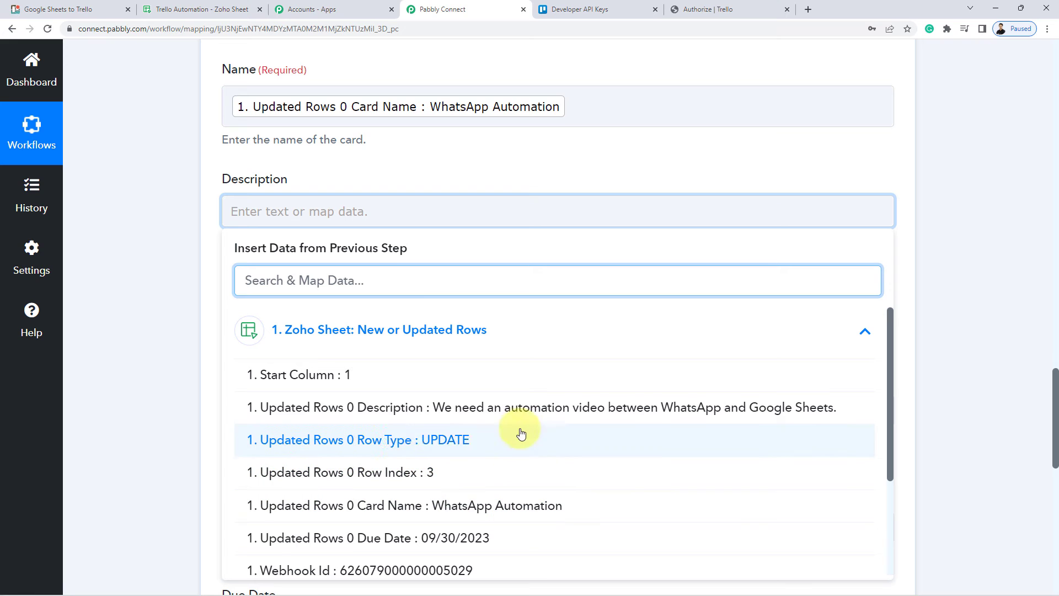
left_click(446, 413)
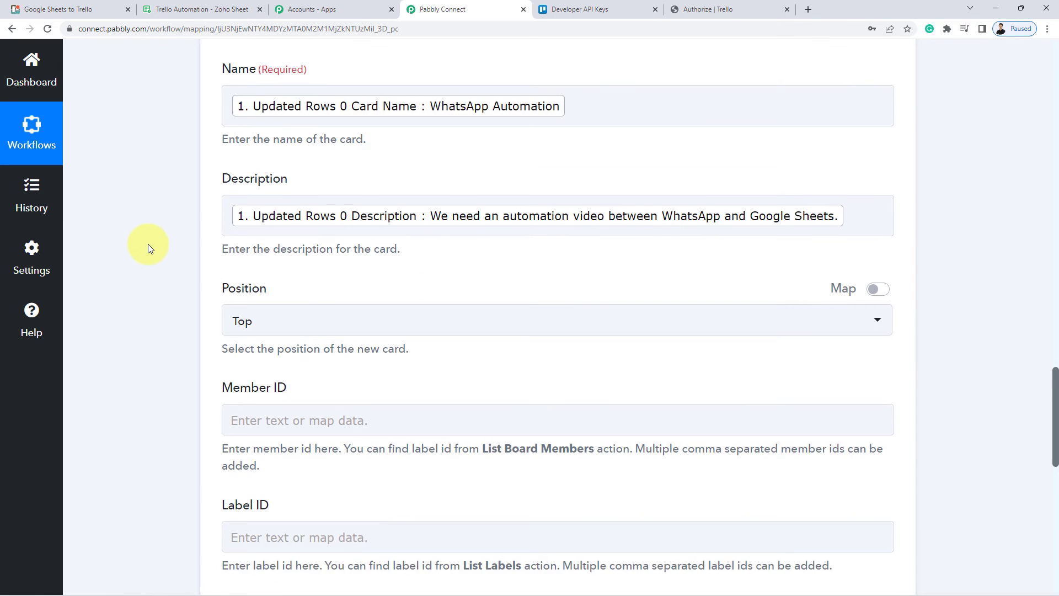
Look at the available options for the card's Position and keep Top selected.
scroll(249, 210, "down", 2)
left_click(249, 210)
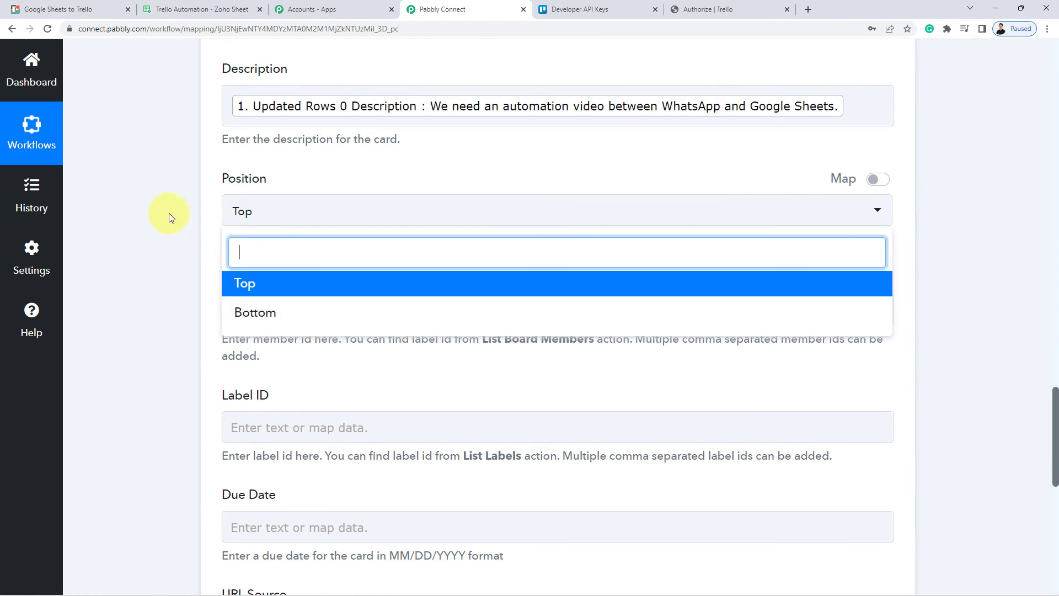
left_click(120, 243)
Compare the MM/DD/YYYY format required by the card's Due Date field with the Due Date column in the Zoho sheet.
scroll(173, 237, "down", 2)
scroll(202, 254, "down", 3)
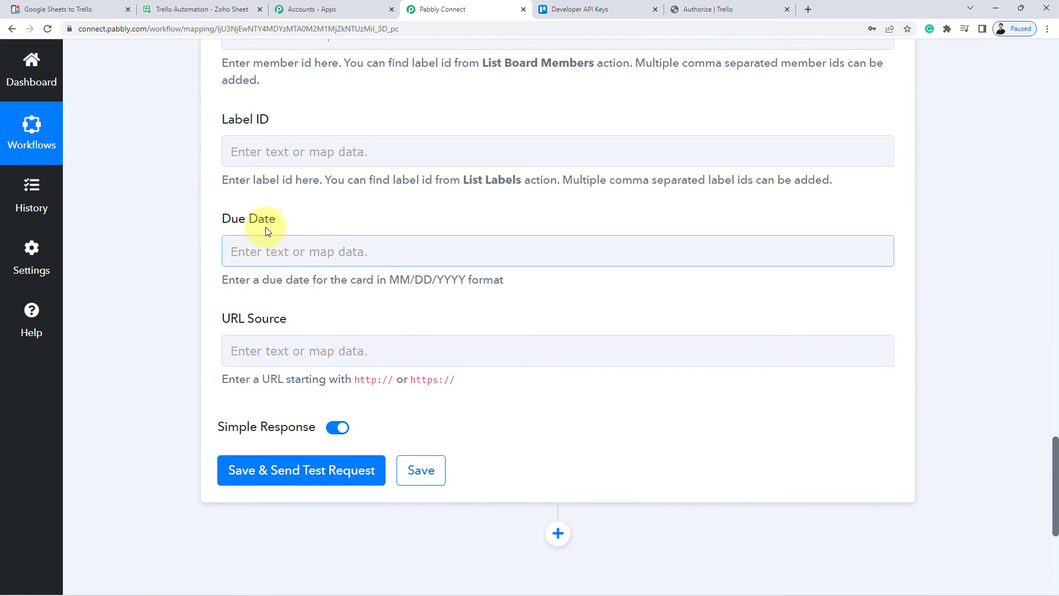
left_click(256, 253)
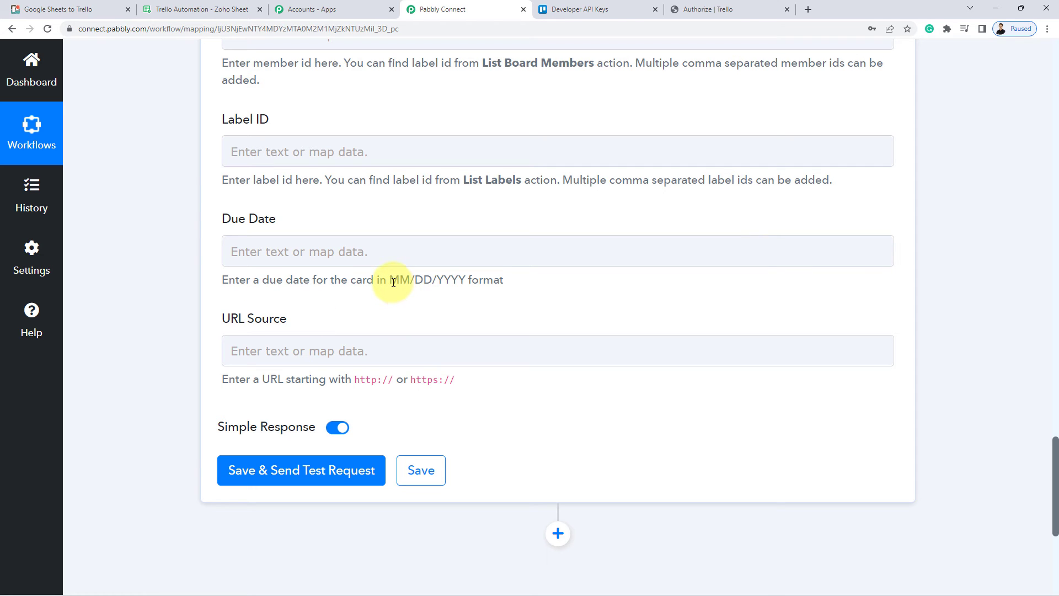
left_click_drag(393, 282, 437, 285)
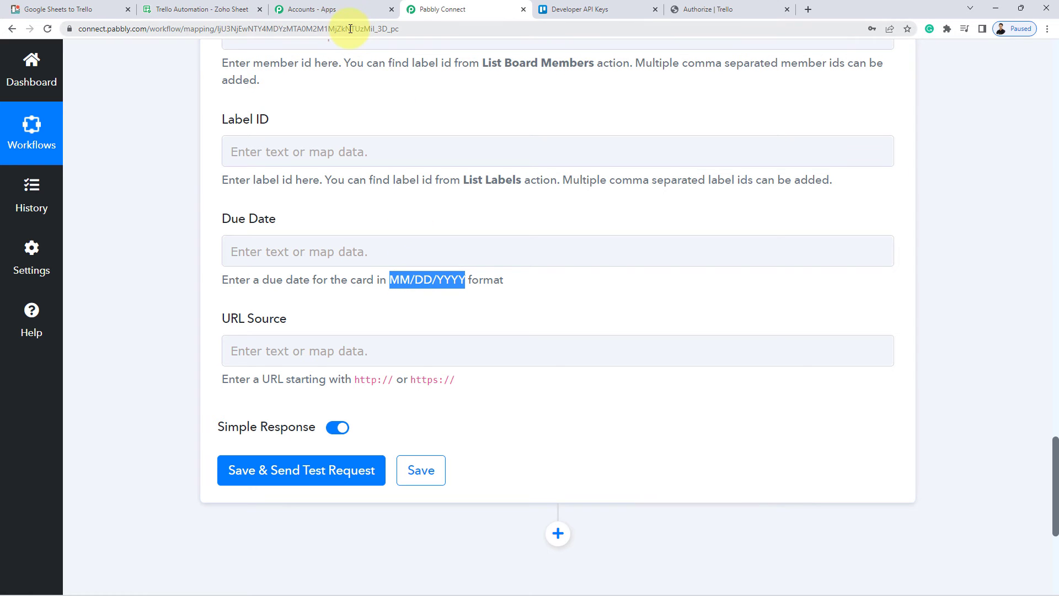
left_click(194, 4)
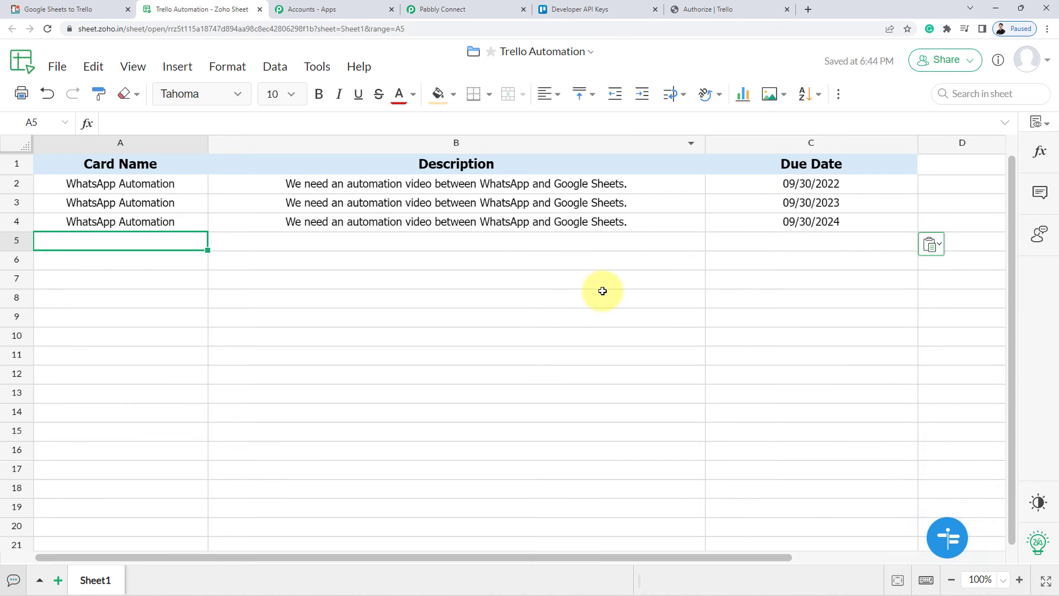
left_click(825, 183)
left_click(828, 218)
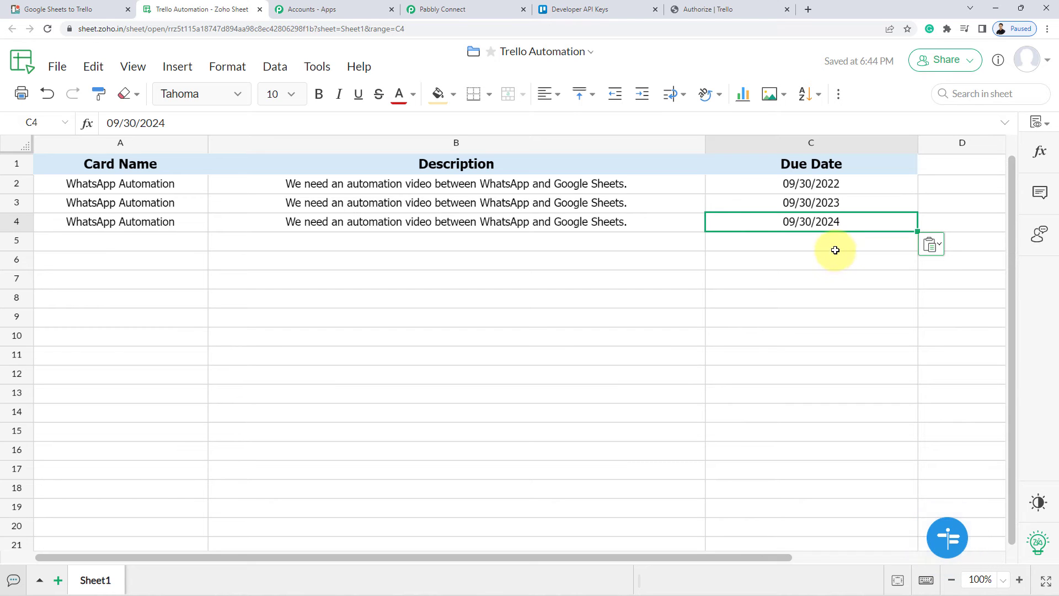
left_click(835, 247)
left_click(455, 7)
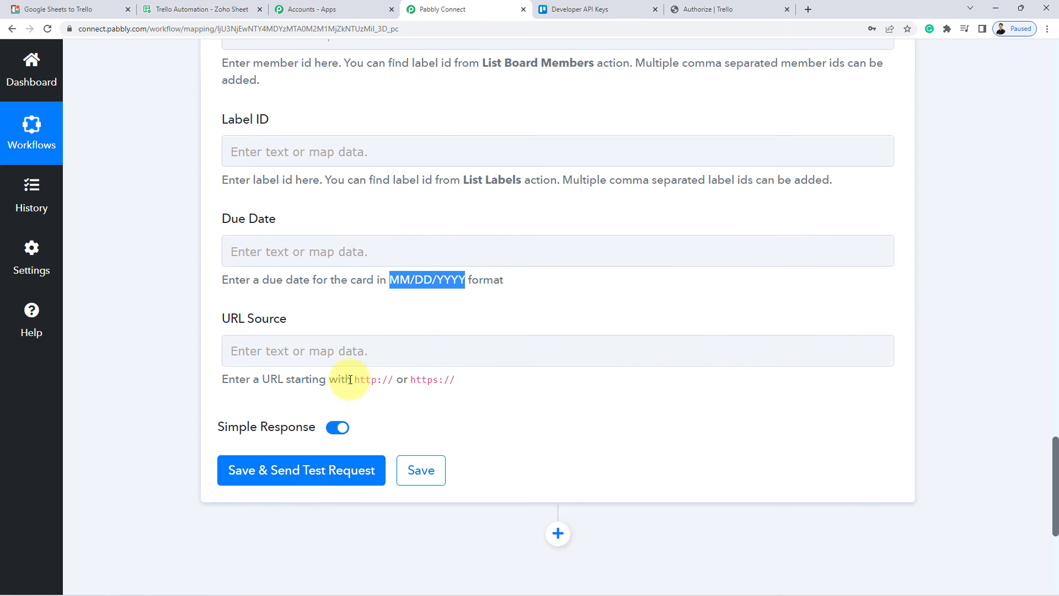
Map the card's Due Date field to Updated Rows 0 Due Date from the Zoho Sheet trigger.
left_click(271, 245)
left_click(305, 394)
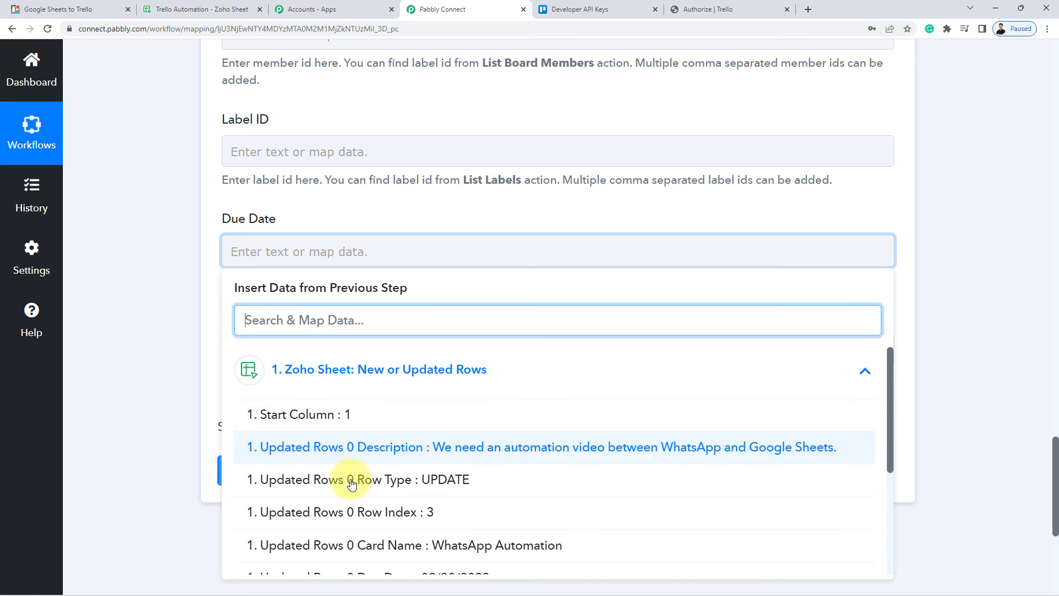
scroll(359, 485, "down", 3)
left_click(461, 413)
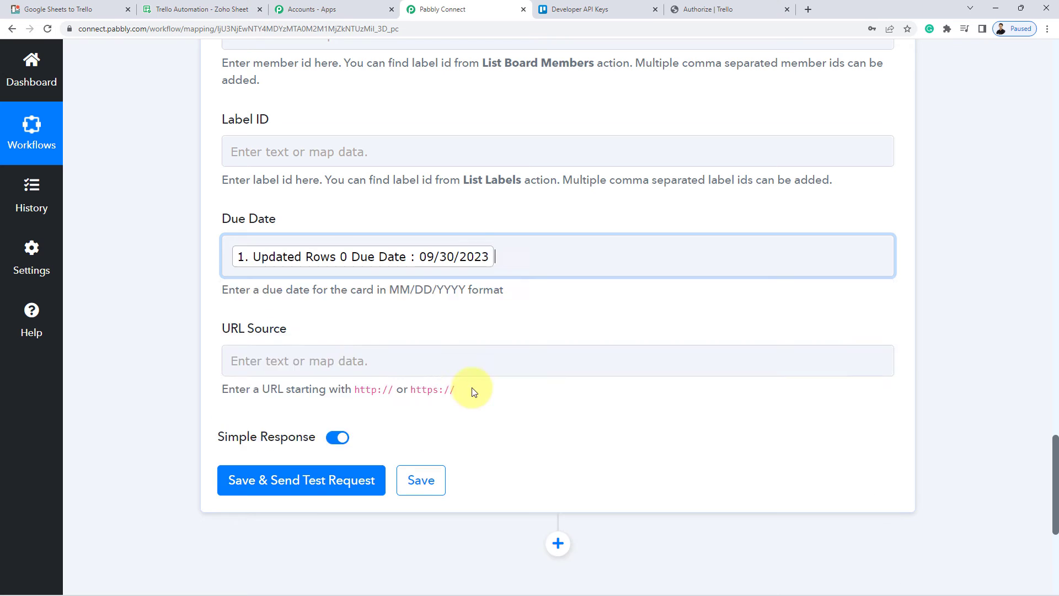
left_click(420, 267)
left_click(178, 254)
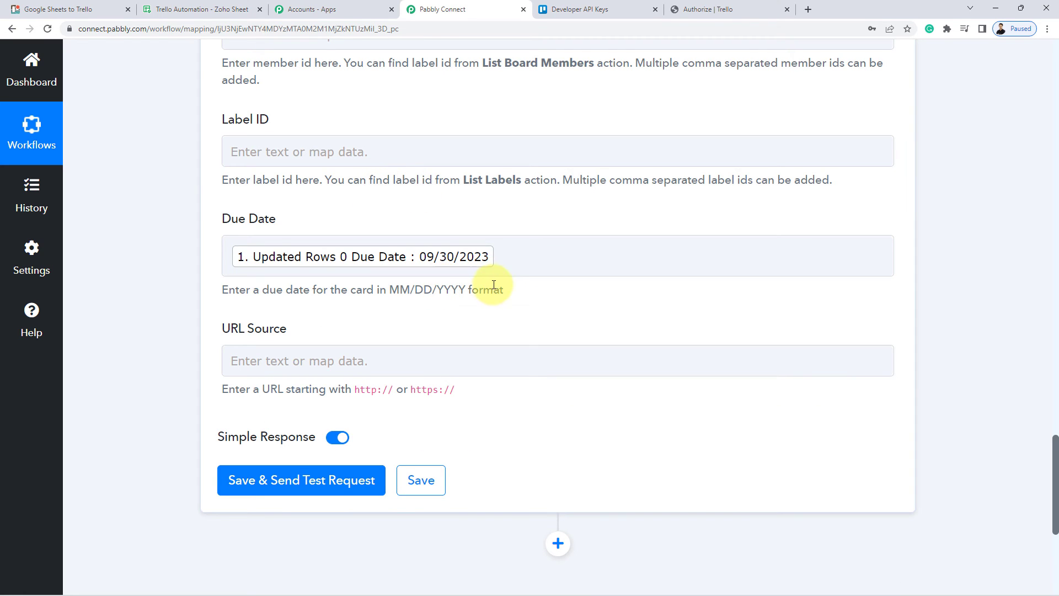
Check the Google Sheets list on the Trello board, then save the action in Pabbly Connect and send a test request.
scroll(171, 312, "down", 2)
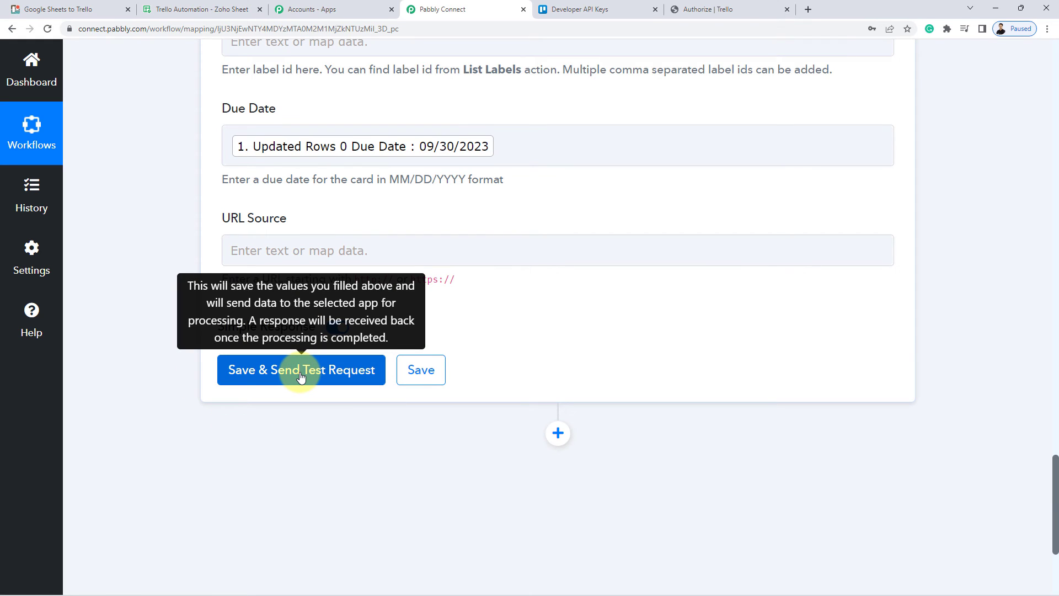
left_click(61, 9)
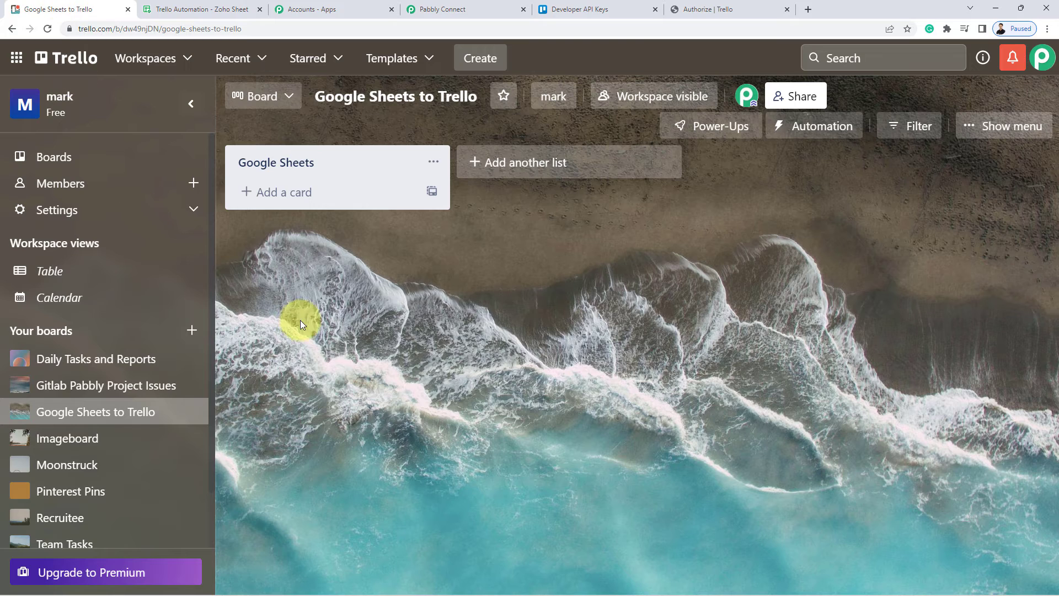
left_click(436, 8)
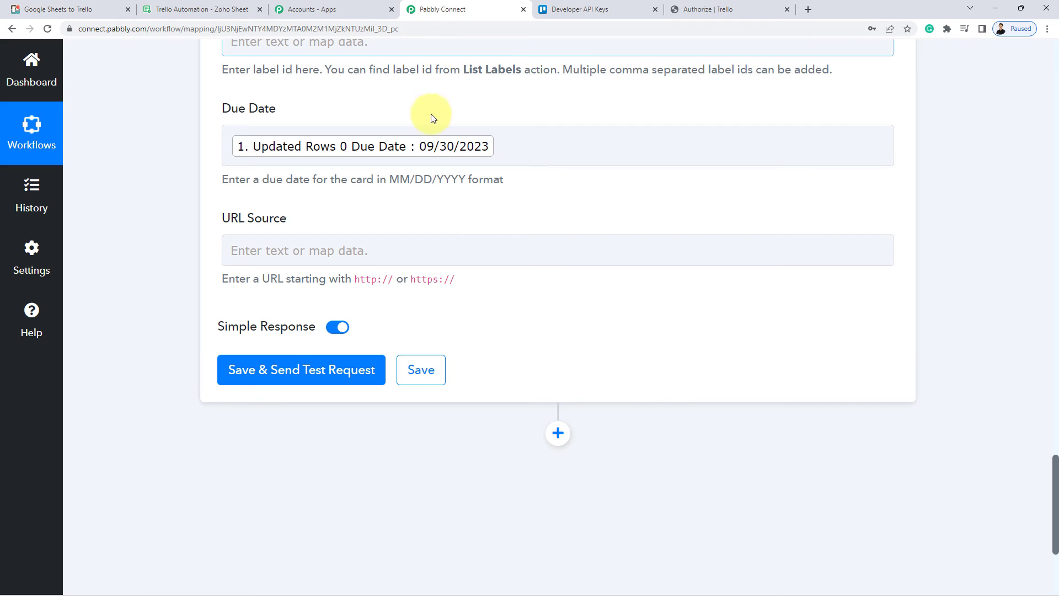
left_click(281, 361)
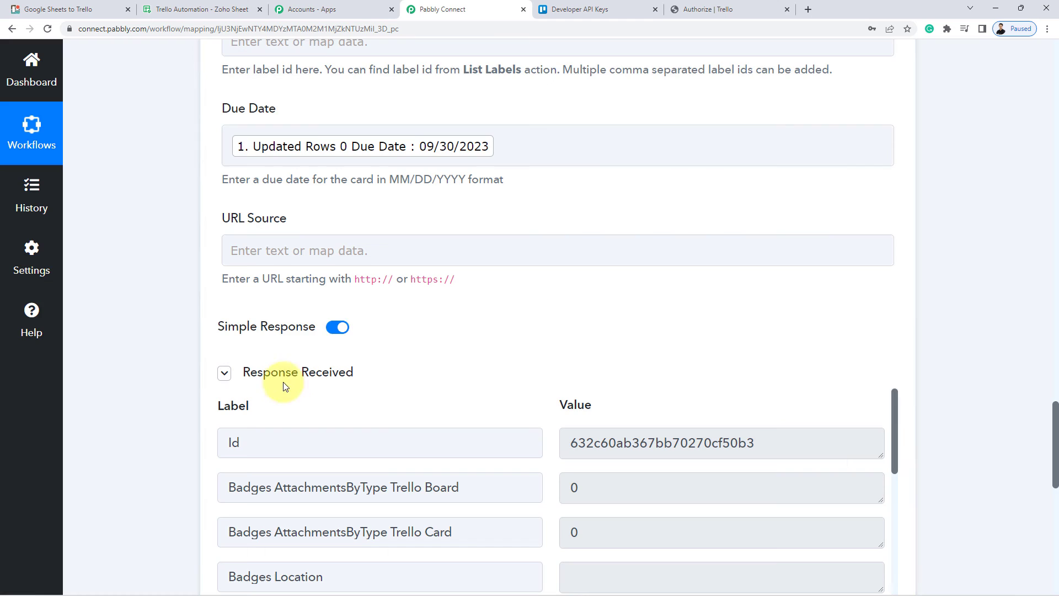
Switch to the Trello board, open the WhatsApp Automation card, examine its due date and description, and close it.
left_click(97, 8)
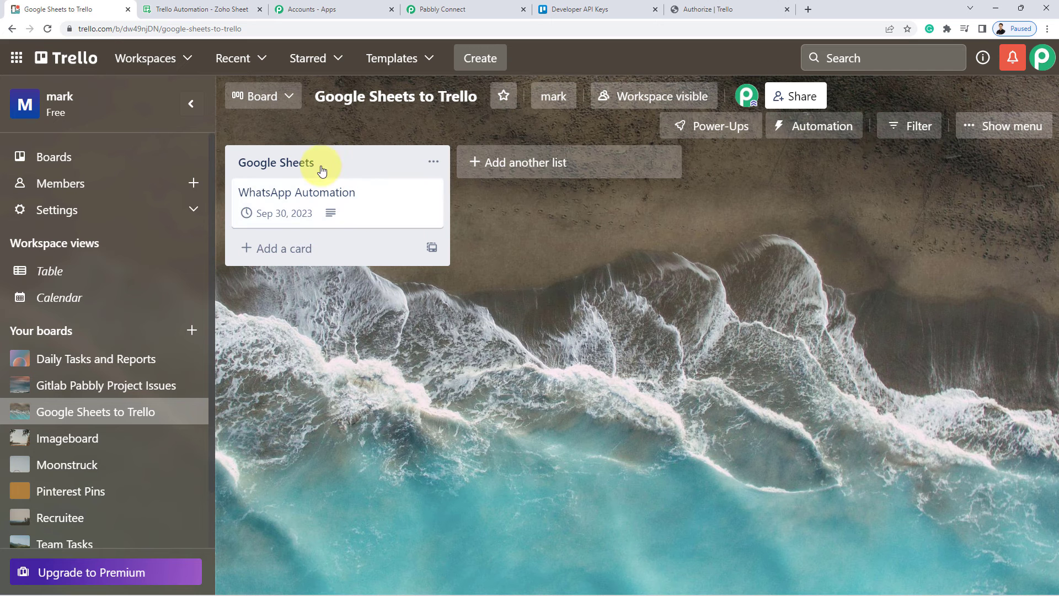
left_click(383, 210)
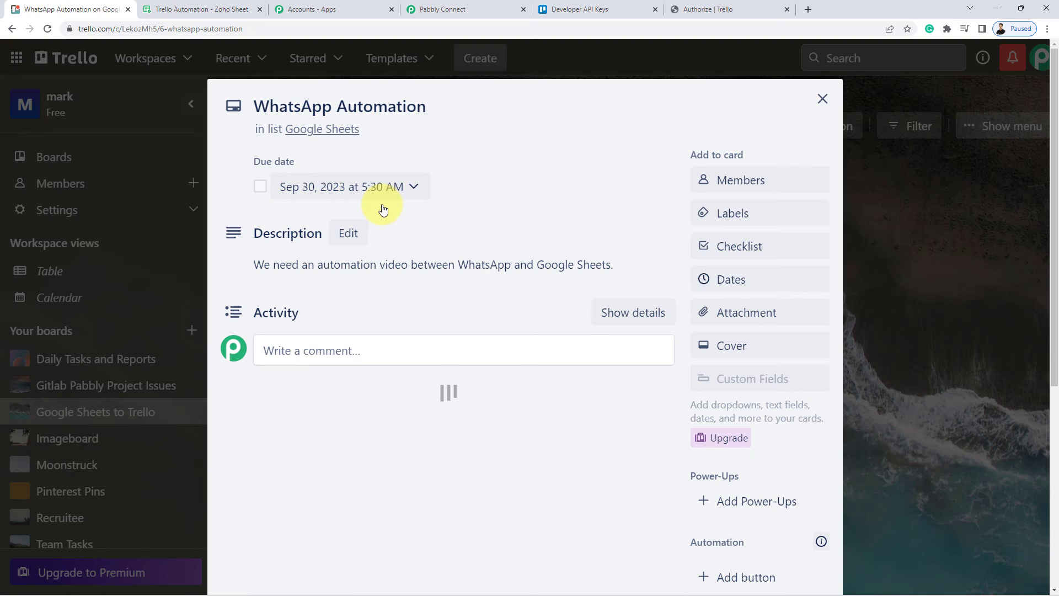
left_click_drag(252, 264, 543, 276)
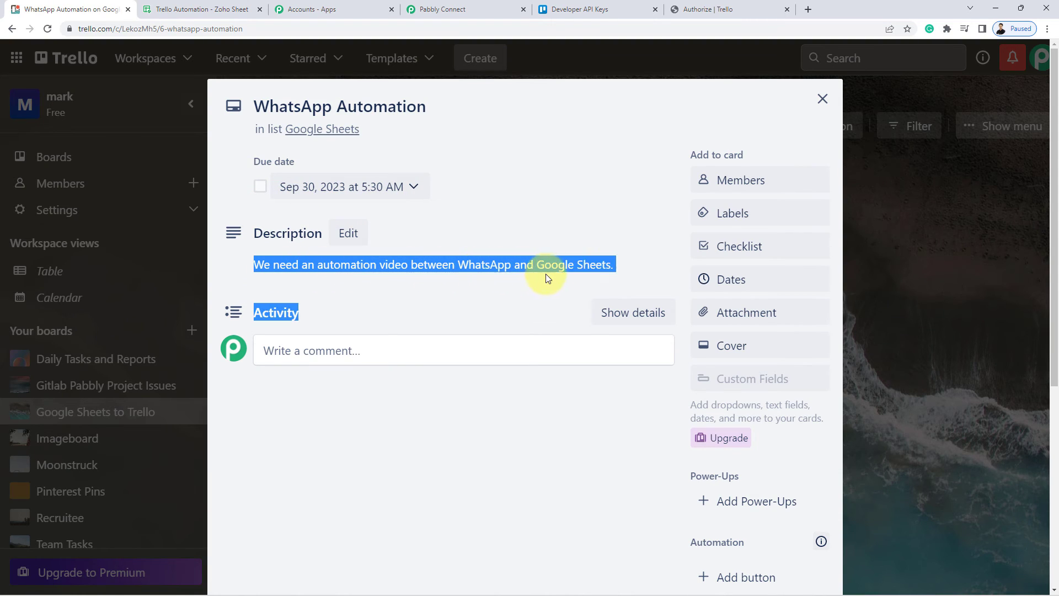
left_click(557, 267)
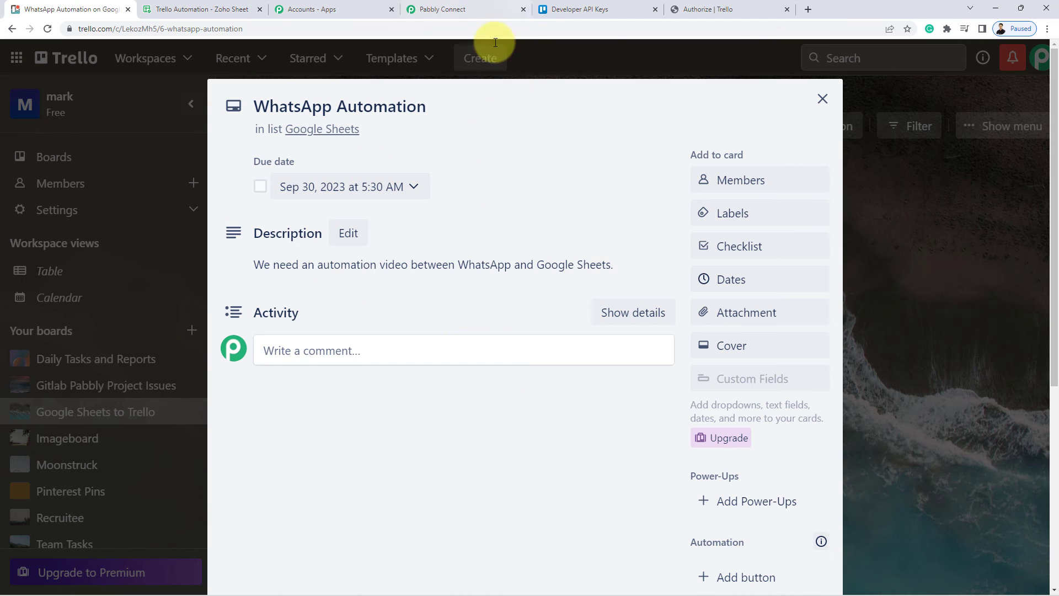
left_click(822, 99)
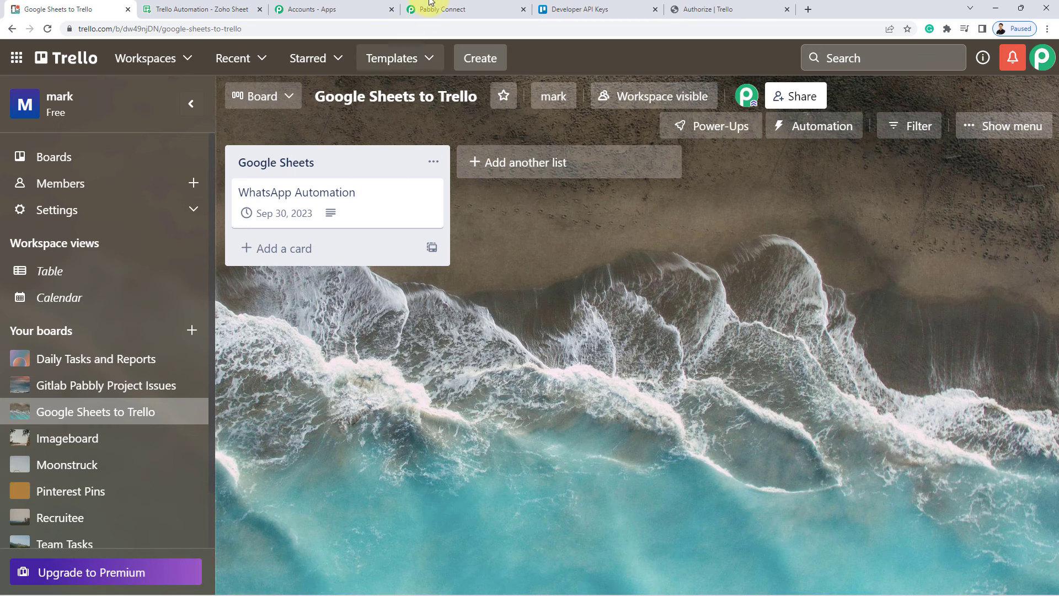
Switch back to Pabbly Connect and save the Trello card-creation action.
left_click(464, 7)
scroll(173, 355, "down", 7)
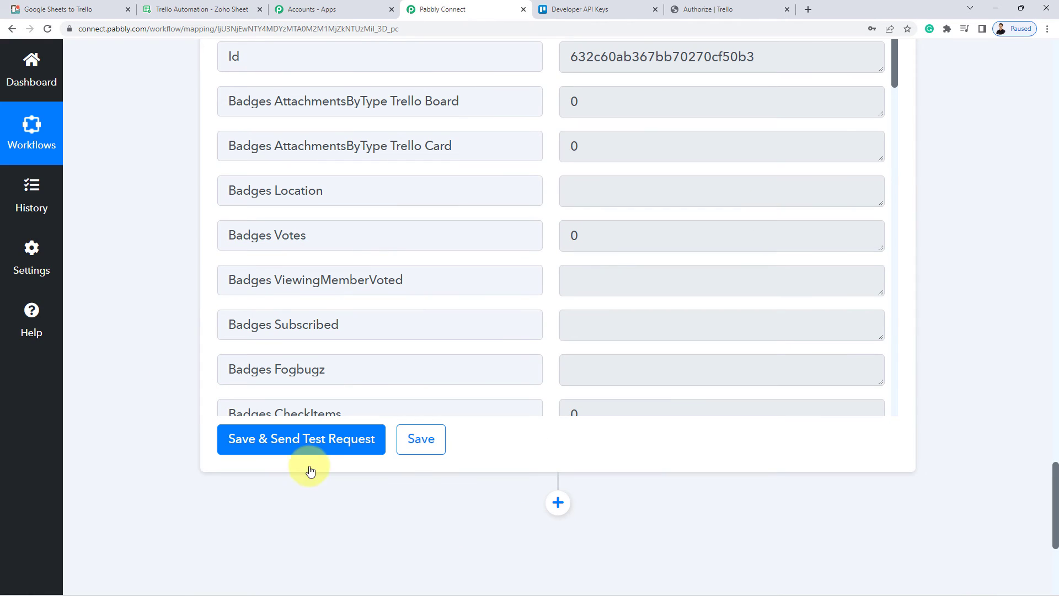
left_click(409, 451)
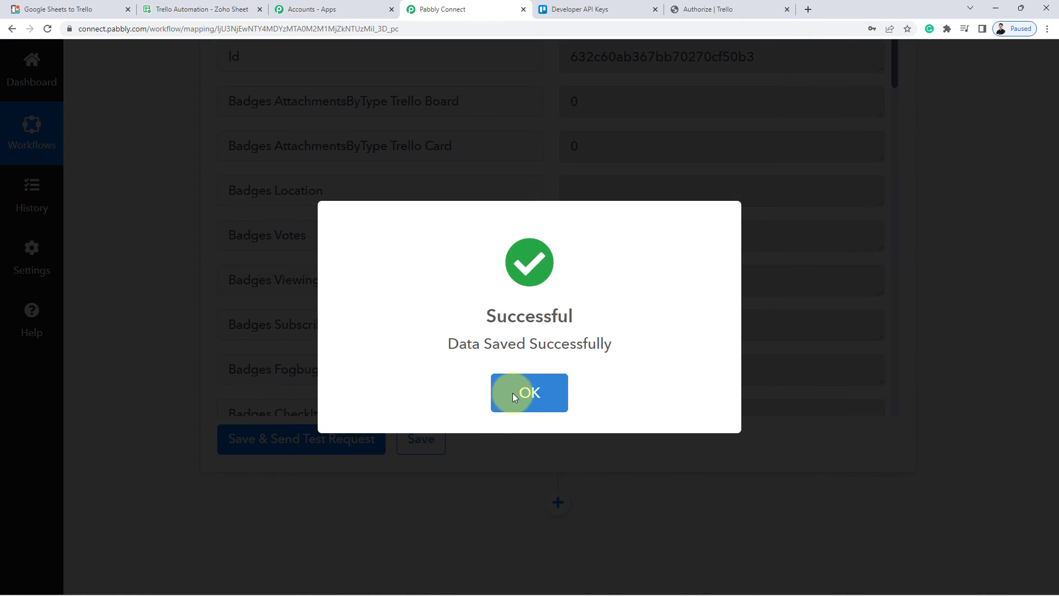
left_click(512, 393)
Collapse the Zoho Sheet trigger and the Trello action to get an overview of the workflow.
scroll(497, 449, "up", 15)
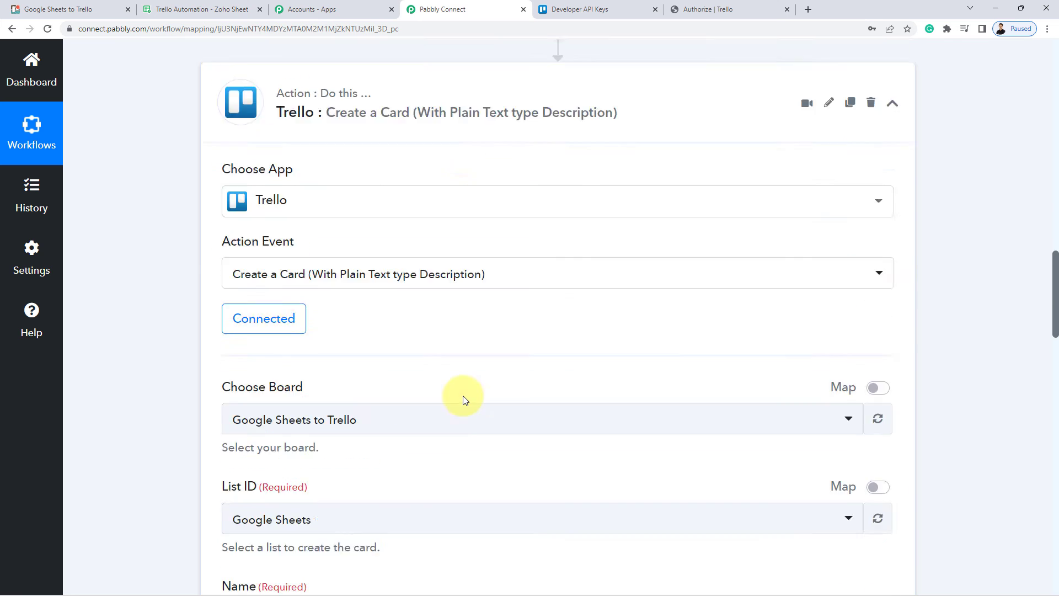
scroll(461, 403, "up", 7)
scroll(435, 469, "up", 14)
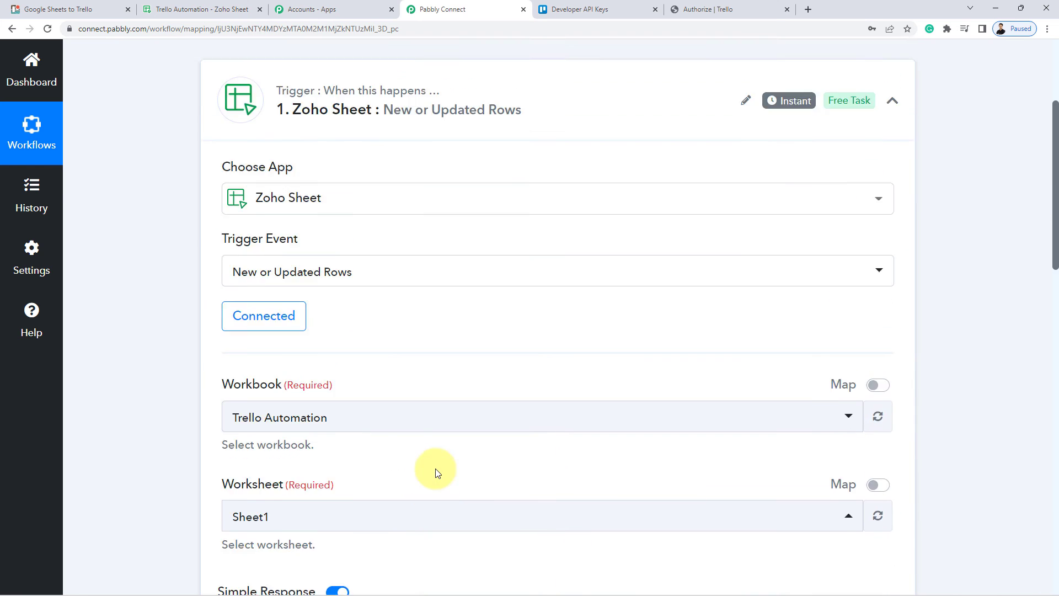
scroll(435, 473, "up", 3)
left_click(487, 258)
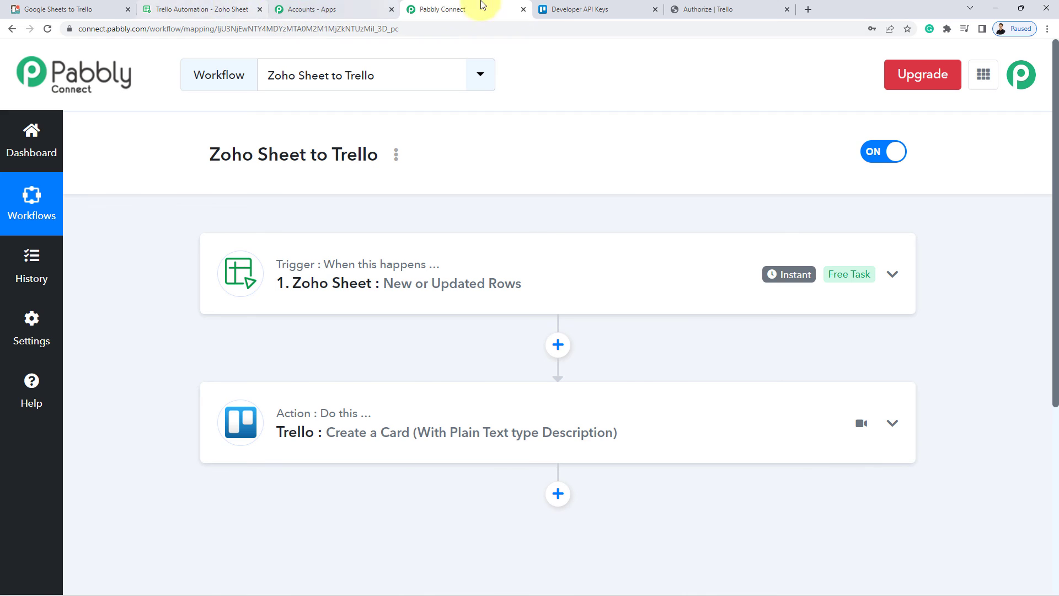
View the WhatsApp Automation card on the Trello board again and return to the Zoho Sheet to Trello workflow.
left_click(571, 8)
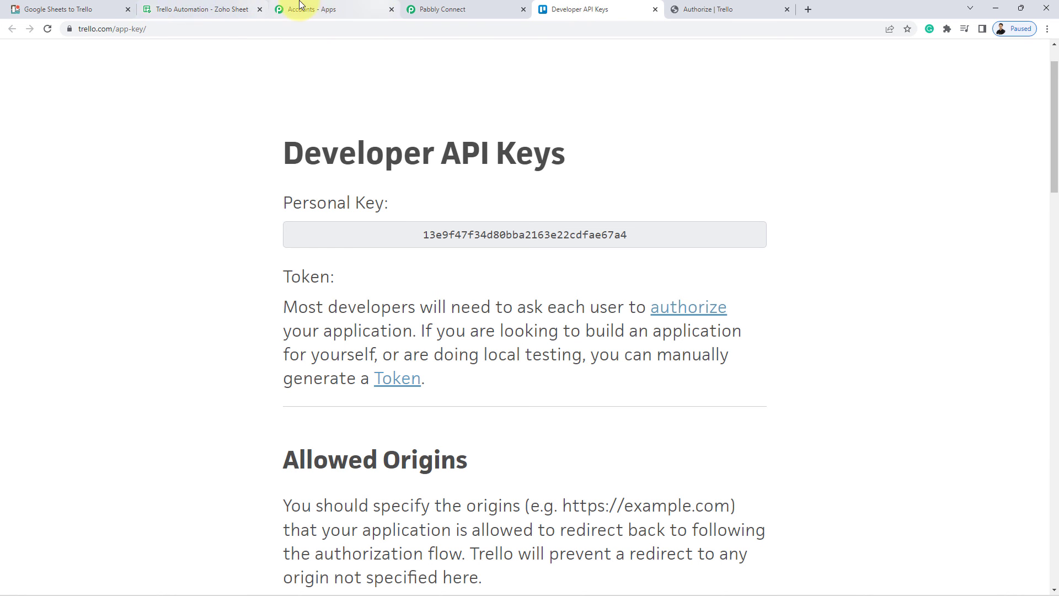
left_click(70, 8)
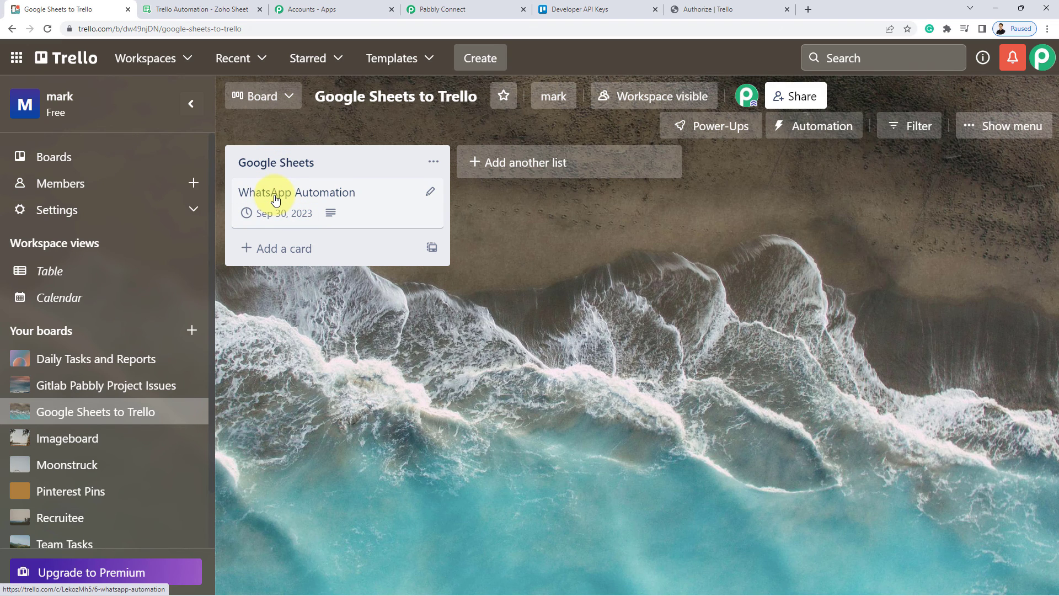
left_click(465, 8)
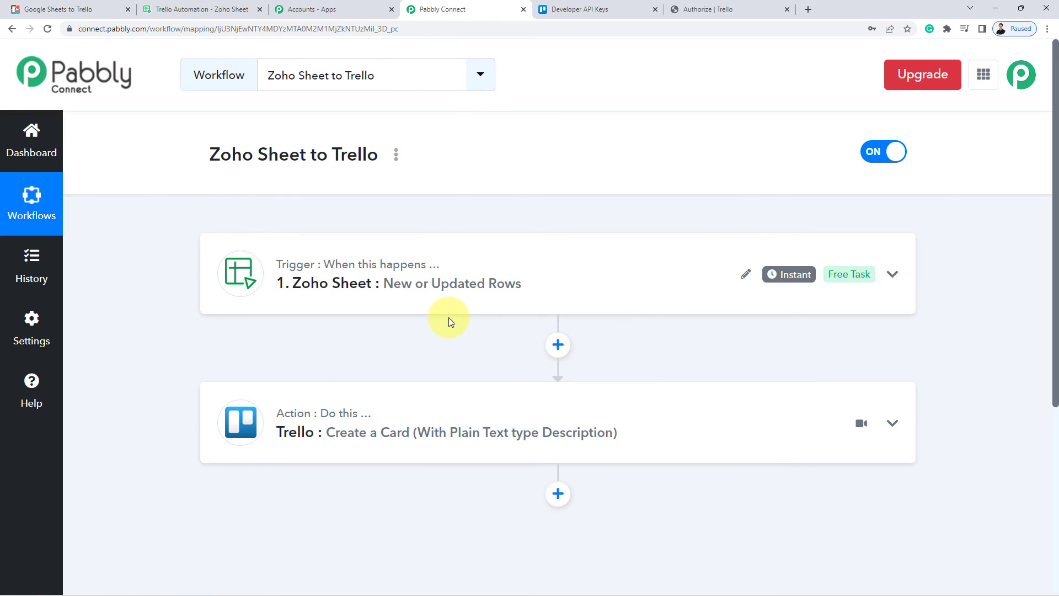